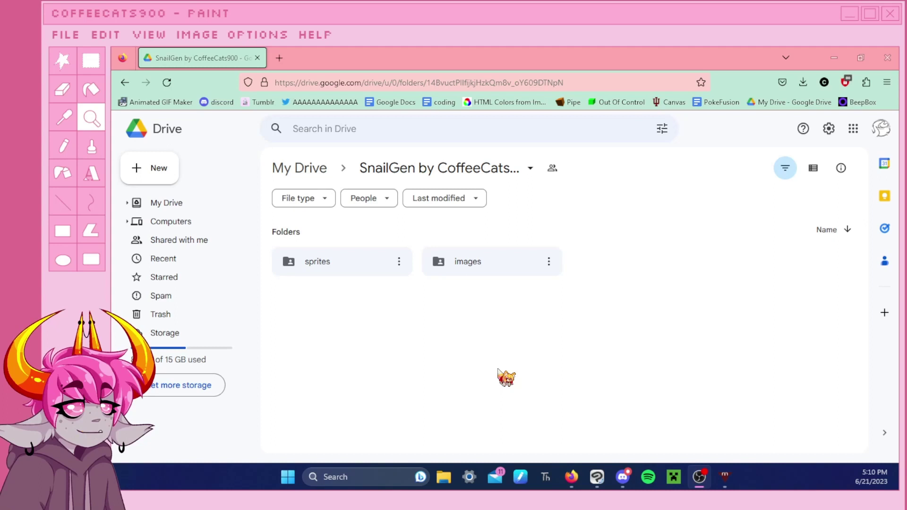
# - Download the sprites and images folders from the shared SnailGen folder in Google Drive
pyautogui.rightClick(333, 275)
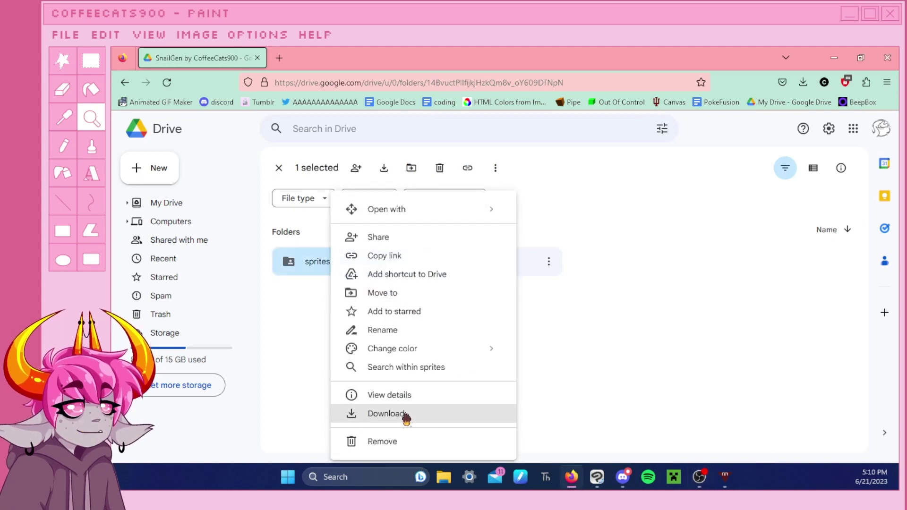
pyautogui.click(406, 416)
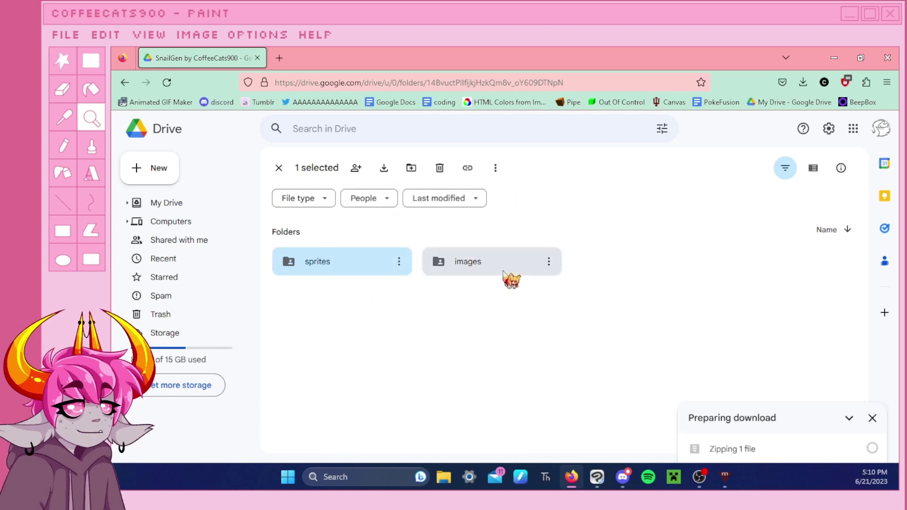
pyautogui.rightClick(491, 269)
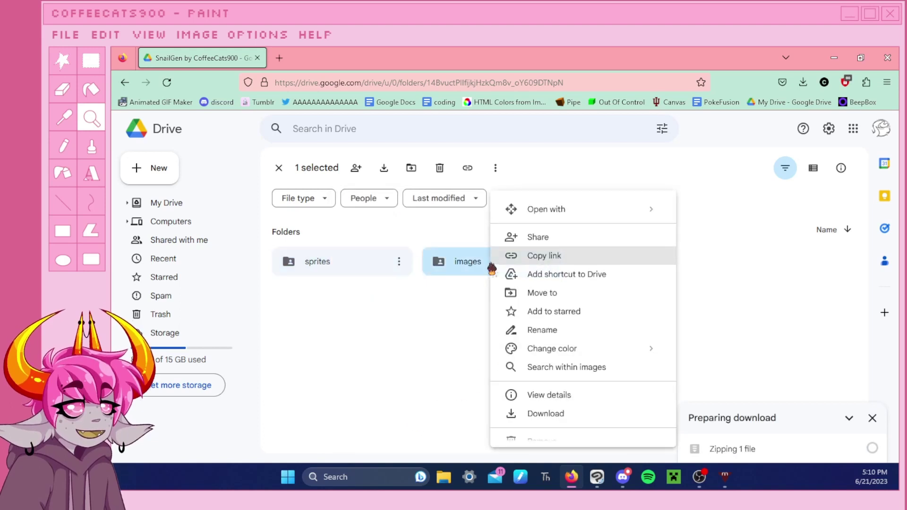
pyautogui.click(546, 415)
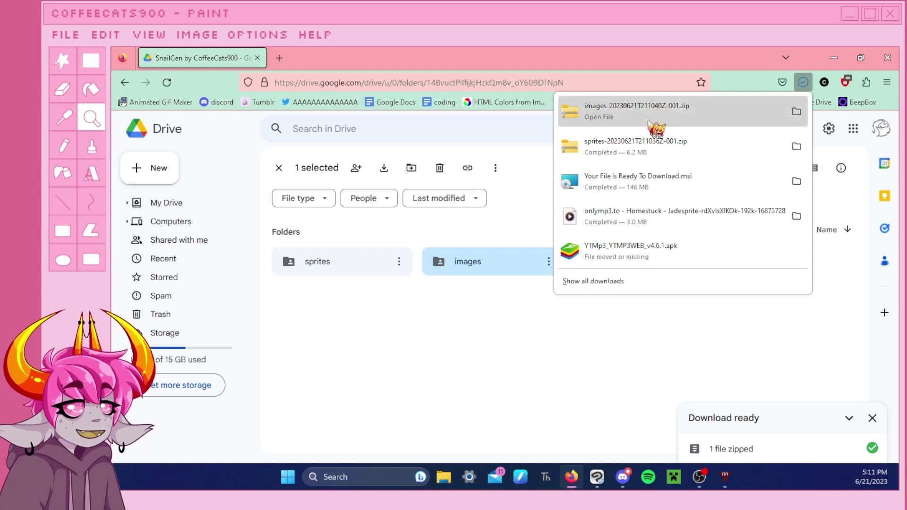
# - Switch to File Explorer, clear the other windows away, show the Downloads folder and move its window aside to expose the desktop folders
pyautogui.click(442, 478)
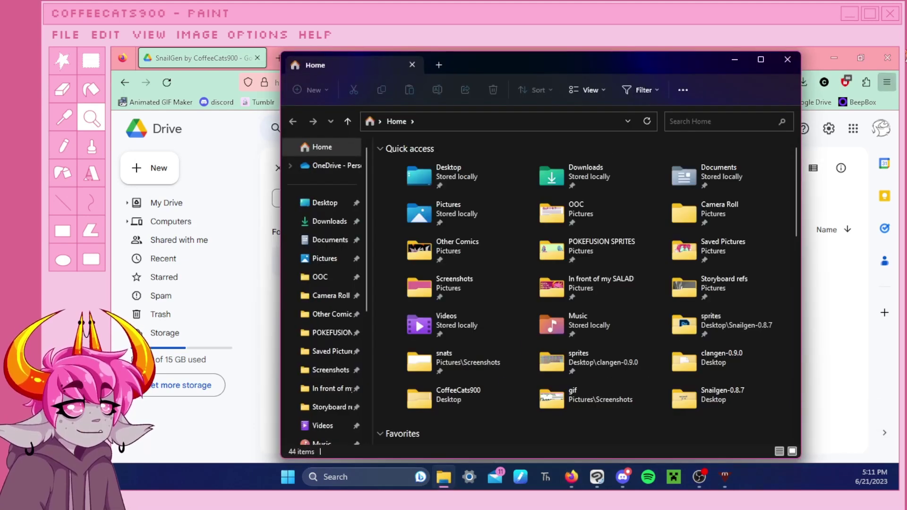
pyautogui.click(887, 57)
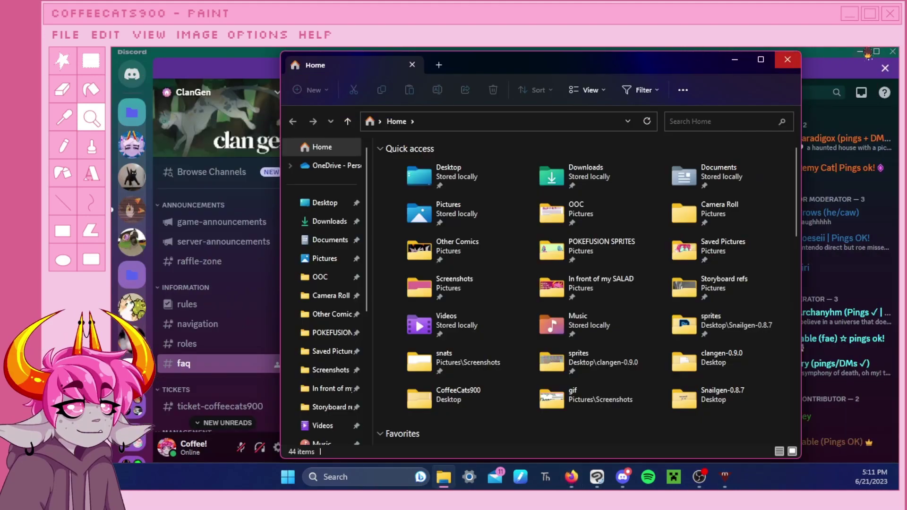
pyautogui.click(867, 52)
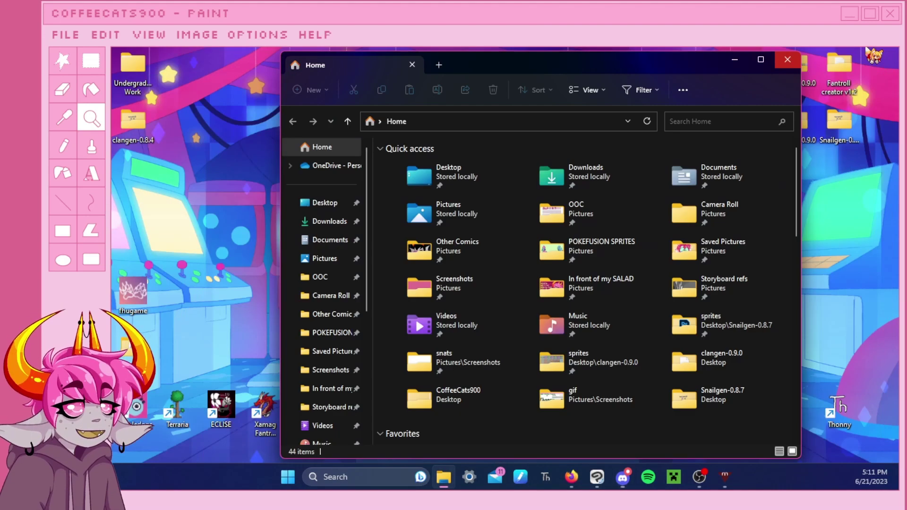
pyautogui.click(316, 227)
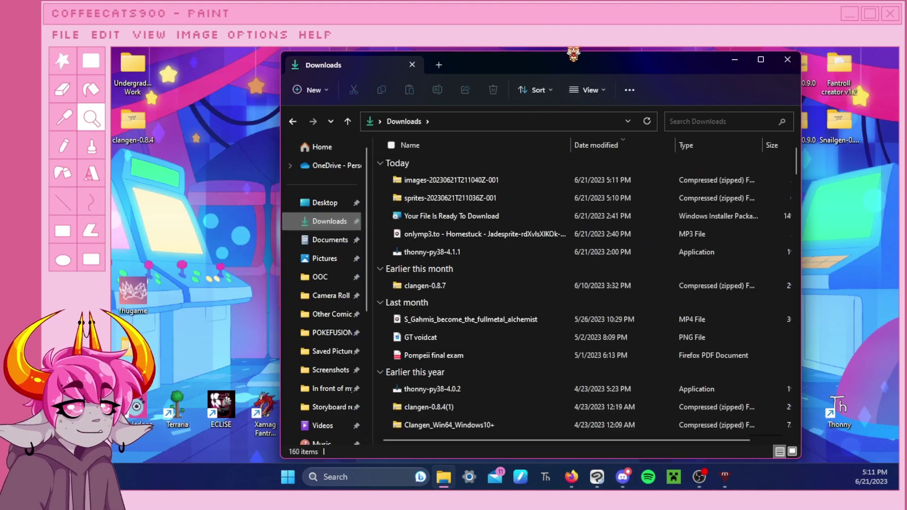
pyautogui.moveTo(573, 65); pyautogui.dragTo(385, 64)
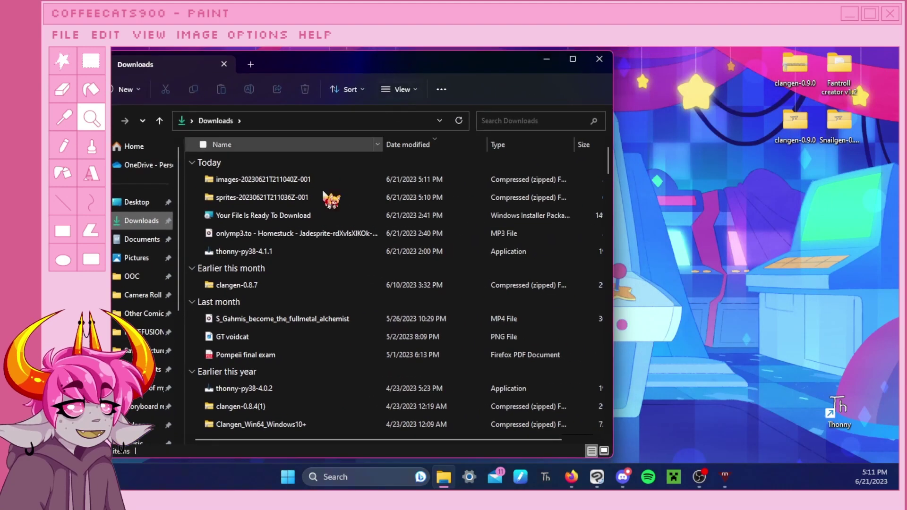
# - Open the downloaded sprites zip archive and extract its sprites folder onto the desktop
pyautogui.rightClick(232, 199)
pyautogui.click(256, 141)
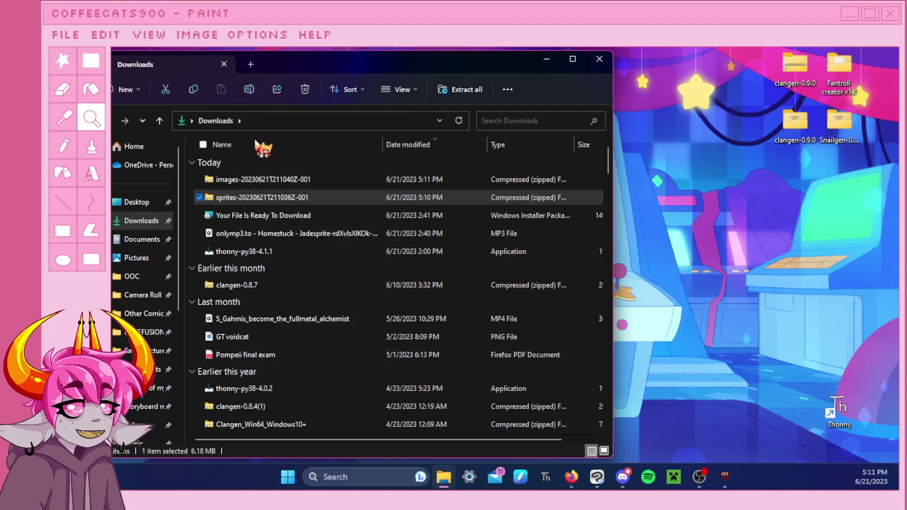
pyautogui.moveTo(222, 163); pyautogui.dragTo(832, 229)
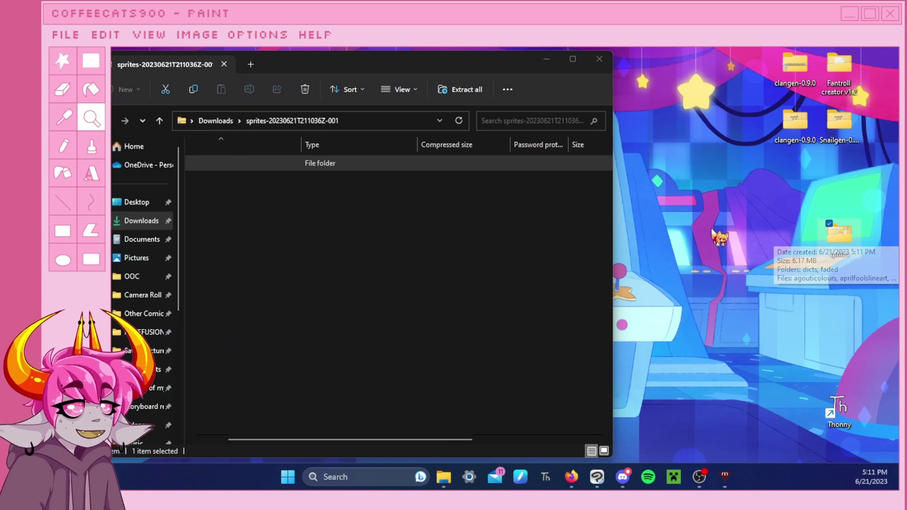
# - Return to Downloads, open the images zip archive and extract its images folder onto the desktop
pyautogui.click(216, 121)
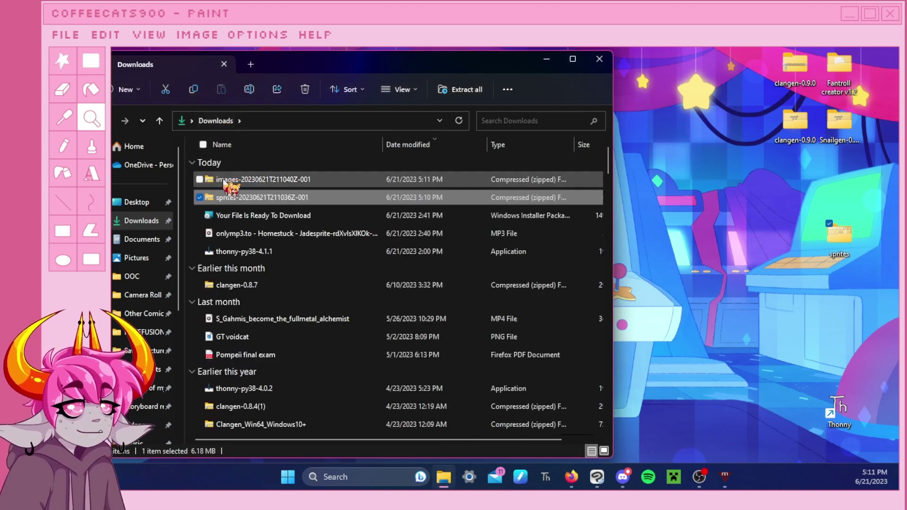
pyautogui.doubleClick(226, 181)
pyautogui.moveTo(215, 167); pyautogui.dragTo(824, 272)
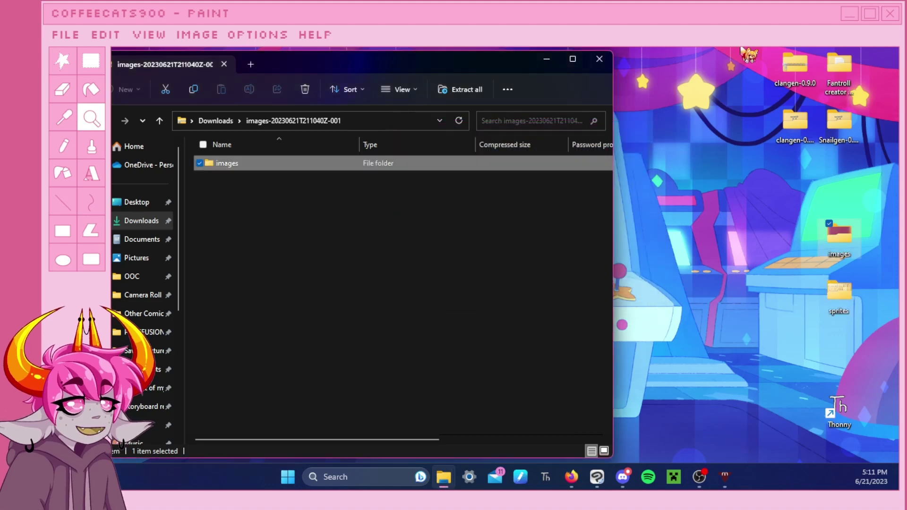
# - Delete the images and sprites zip archives from Downloads and close the file window
pyautogui.click(231, 121)
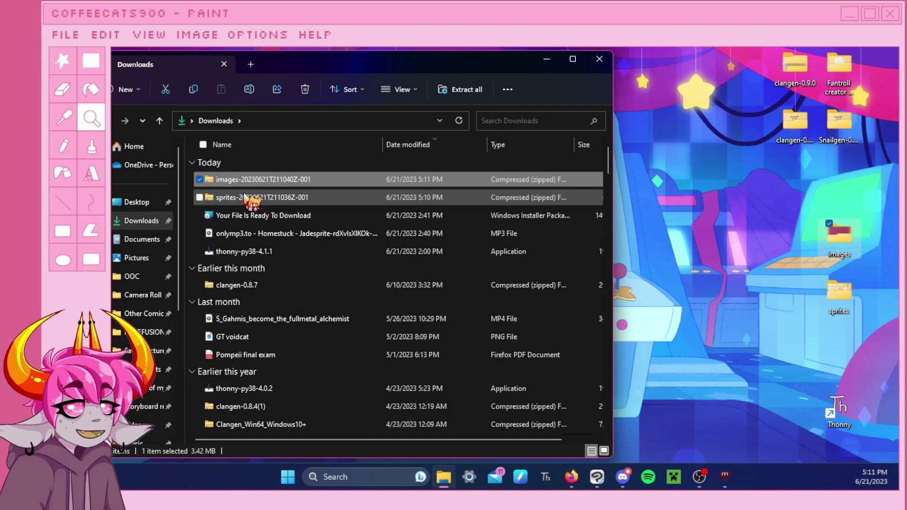
pyautogui.keyDown('ctrl'); pyautogui.click(245, 197); pyautogui.keyUp('ctrl')
pyautogui.rightClick(247, 196)
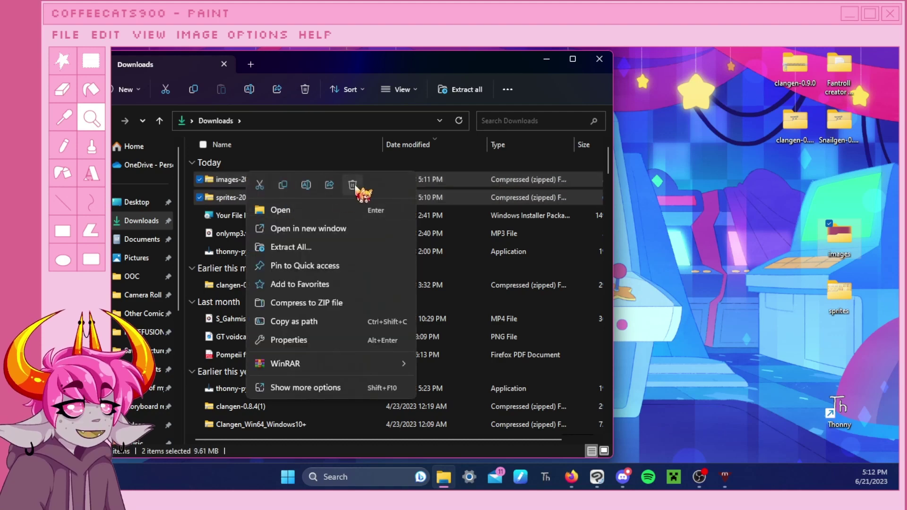
pyautogui.click(353, 184)
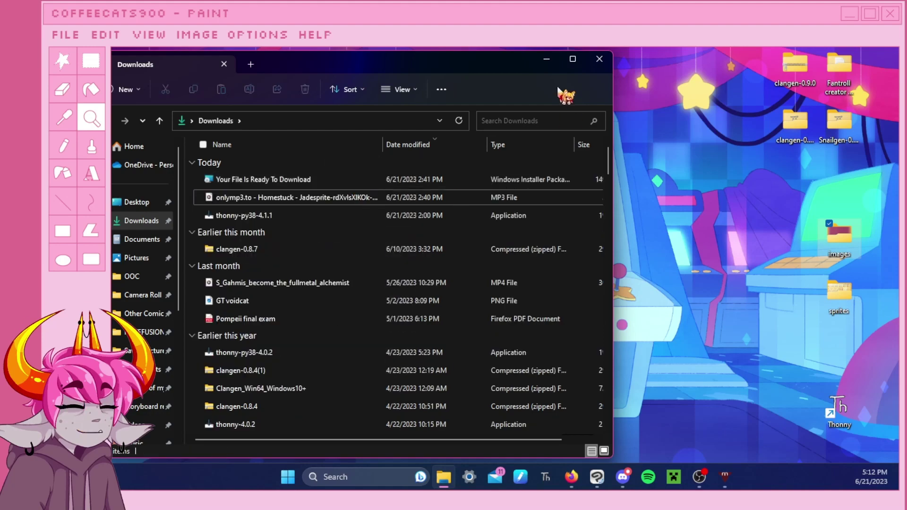
pyautogui.click(600, 59)
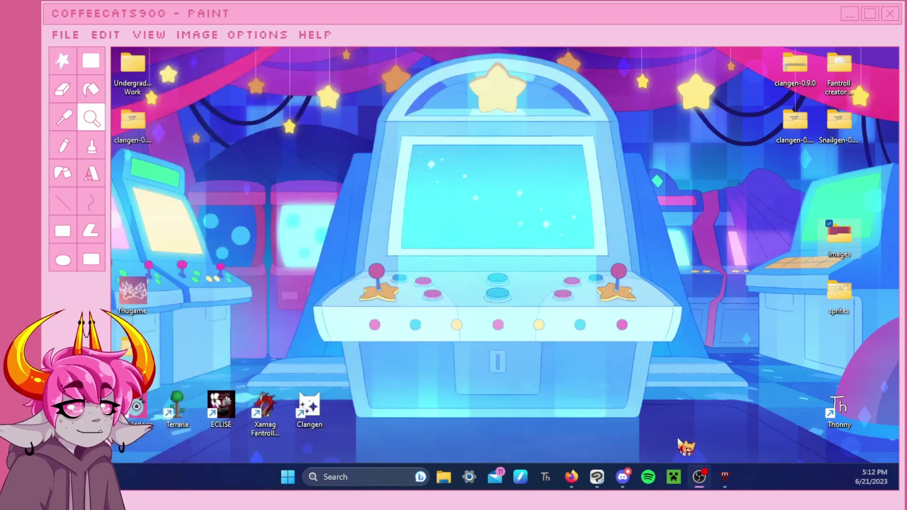
# - Switch to Discord and open the Coffee's Snail Cats! thread under mod-library in the ClanGen server
pyautogui.moveTo(605, 489)
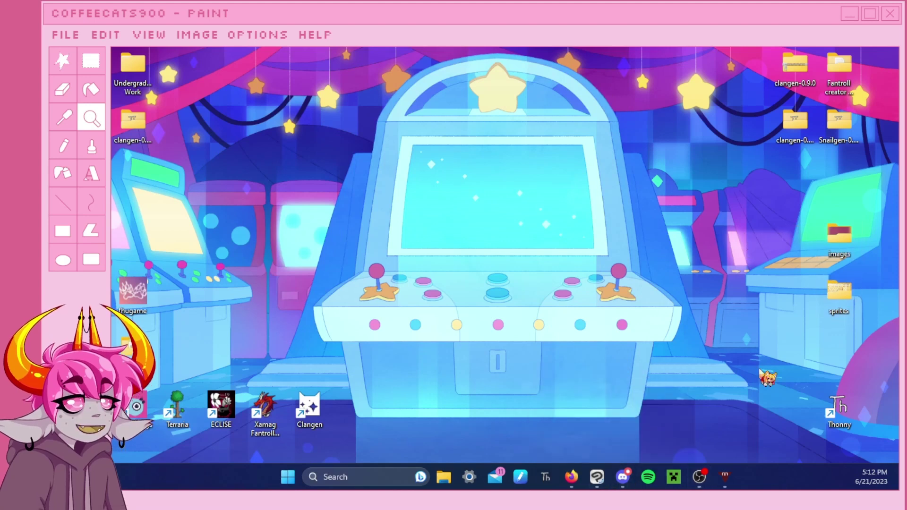
pyautogui.moveTo(576, 475)
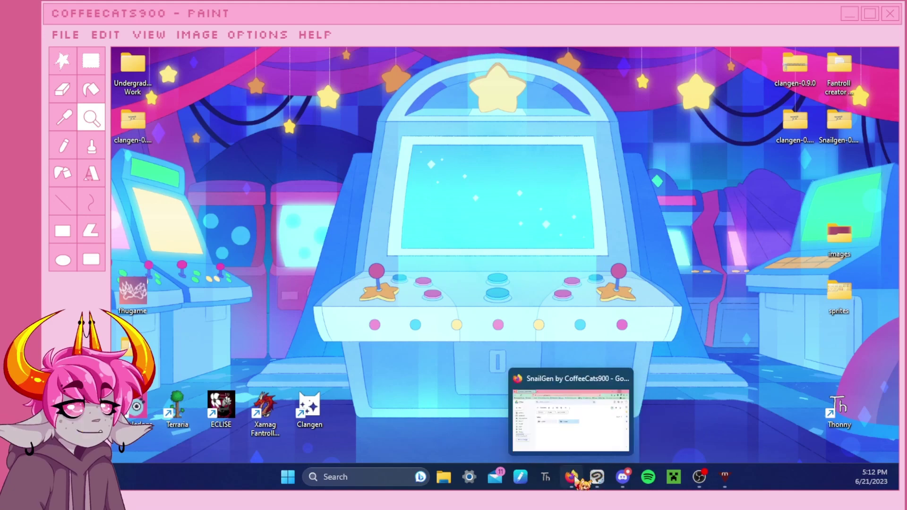
pyautogui.click(622, 477)
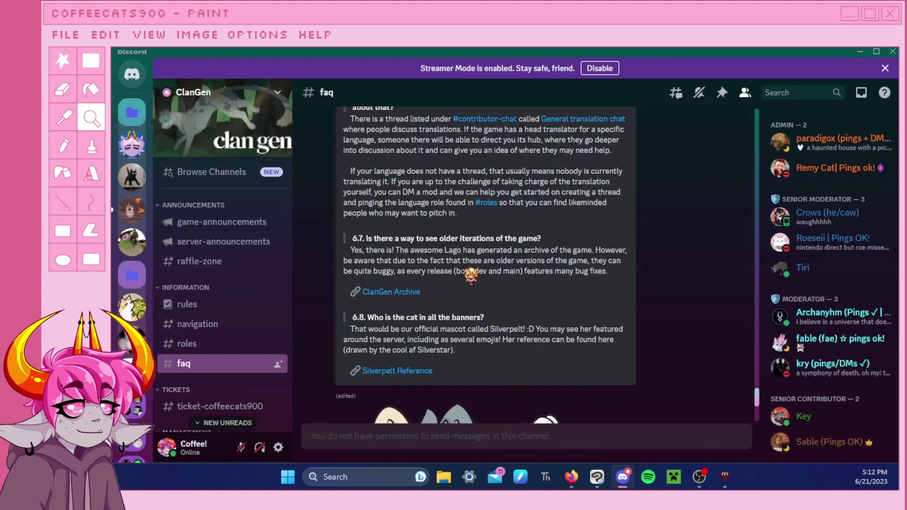
pyautogui.scroll(3, 461, 270)
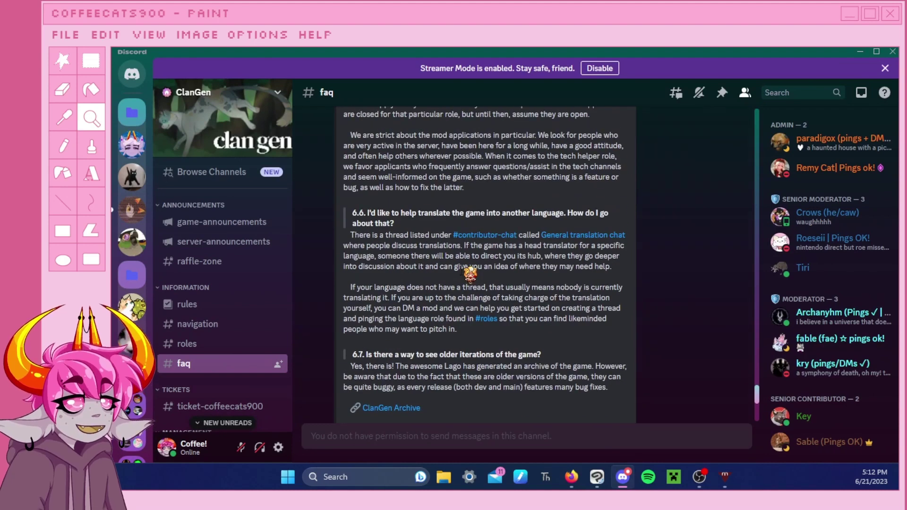
pyautogui.scroll(-2, 461, 270)
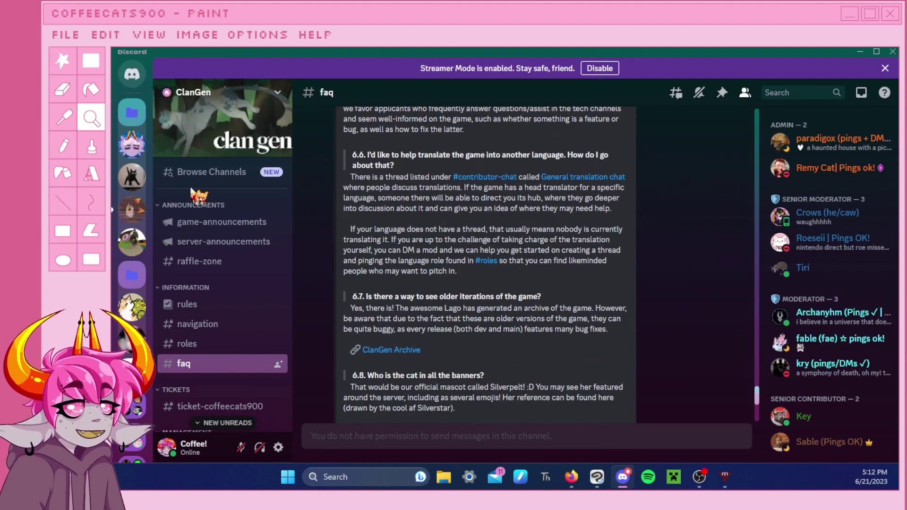
pyautogui.scroll(-15, 279, 232)
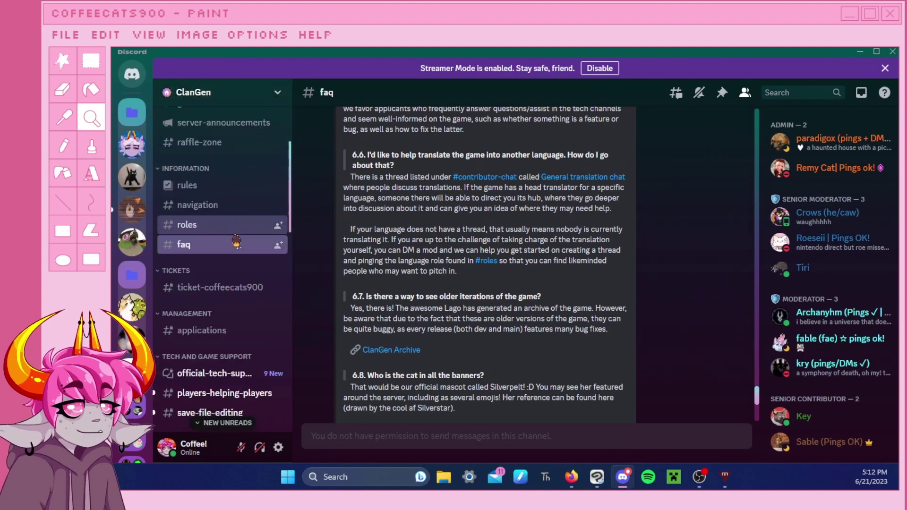
pyautogui.scroll(-1, 235, 241)
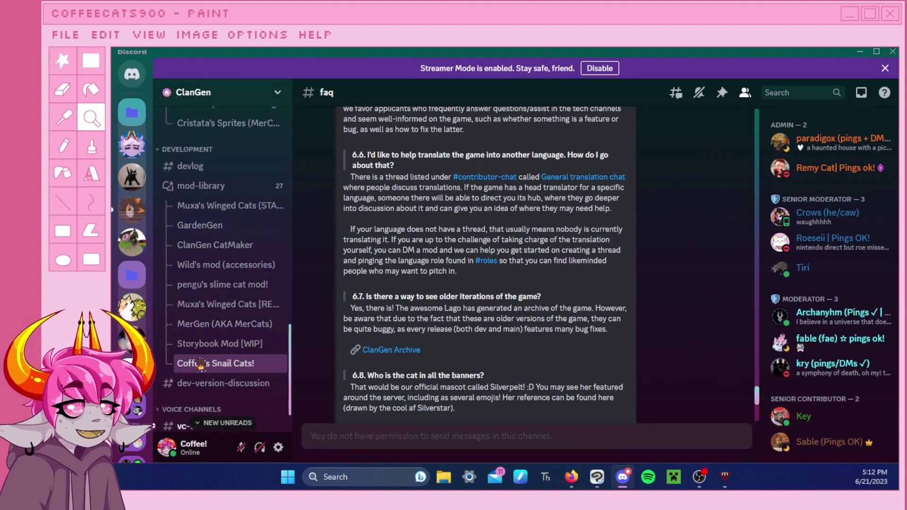
pyautogui.click(208, 363)
# - Review the thread's pinned SnailGen Lite message, including the required ClanGen version and the download sections
pyautogui.click(696, 91)
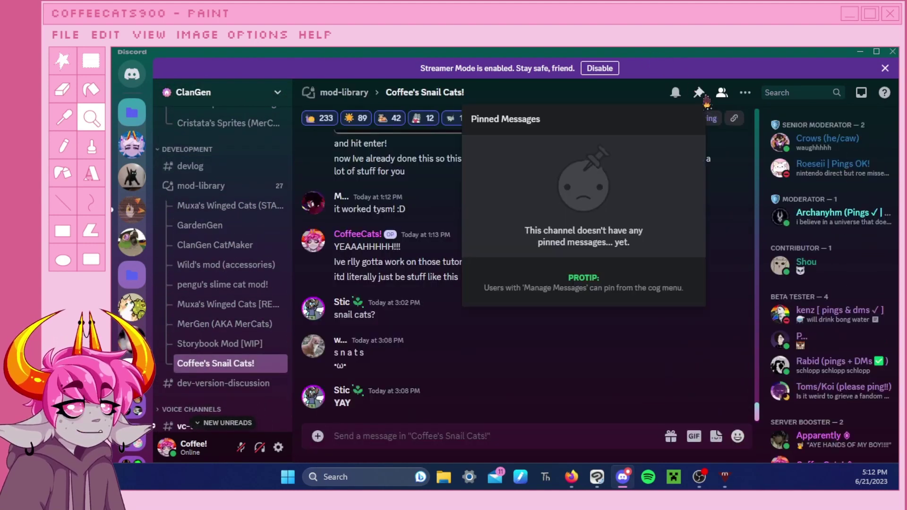
pyautogui.scroll(-5, 588, 202)
pyautogui.scroll(-5, 588, 203)
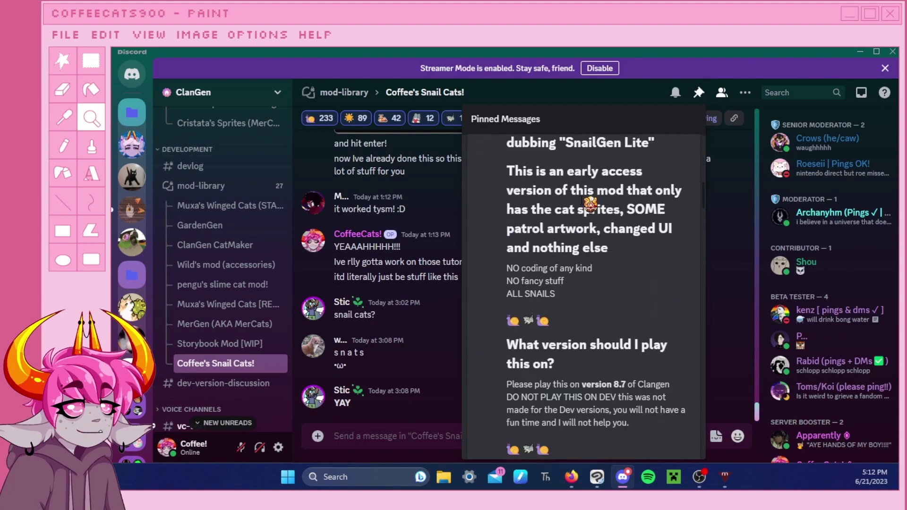
pyautogui.scroll(4, 552, 324)
pyautogui.moveTo(515, 295); pyautogui.dragTo(661, 316)
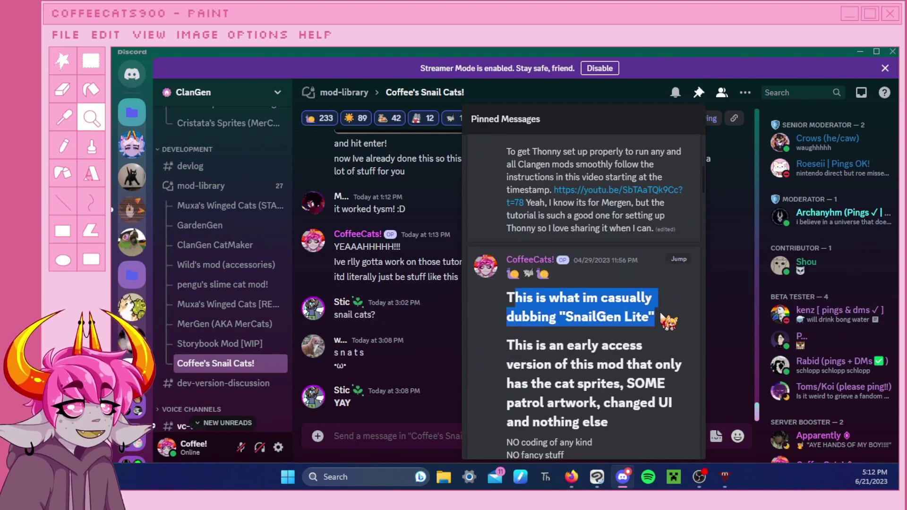
pyautogui.click(661, 315)
pyautogui.scroll(-6, 662, 324)
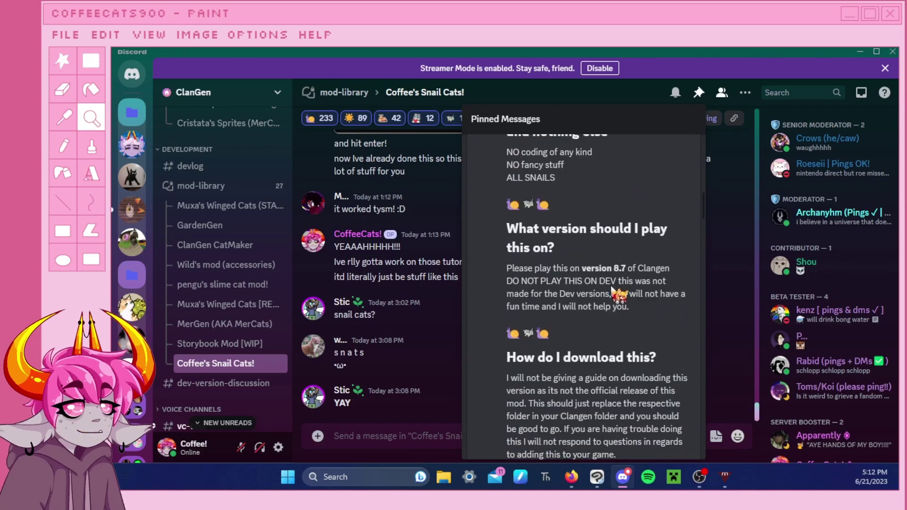
pyautogui.scroll(-6, 619, 293)
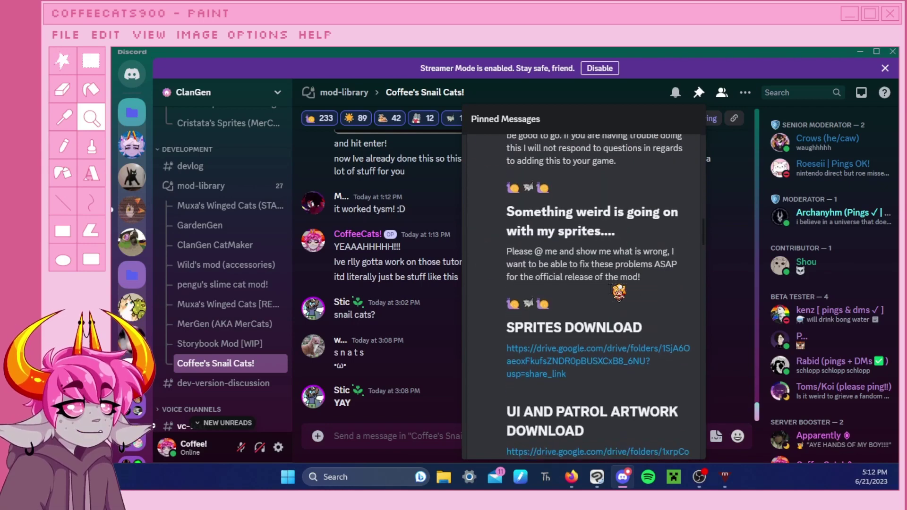
pyautogui.scroll(-4, 618, 292)
pyautogui.scroll(10, 619, 292)
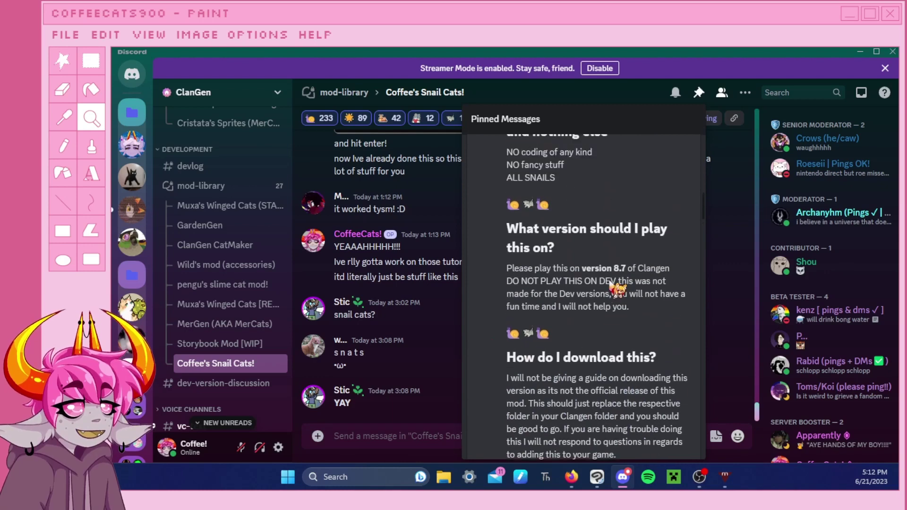
pyautogui.moveTo(502, 226); pyautogui.dragTo(633, 270)
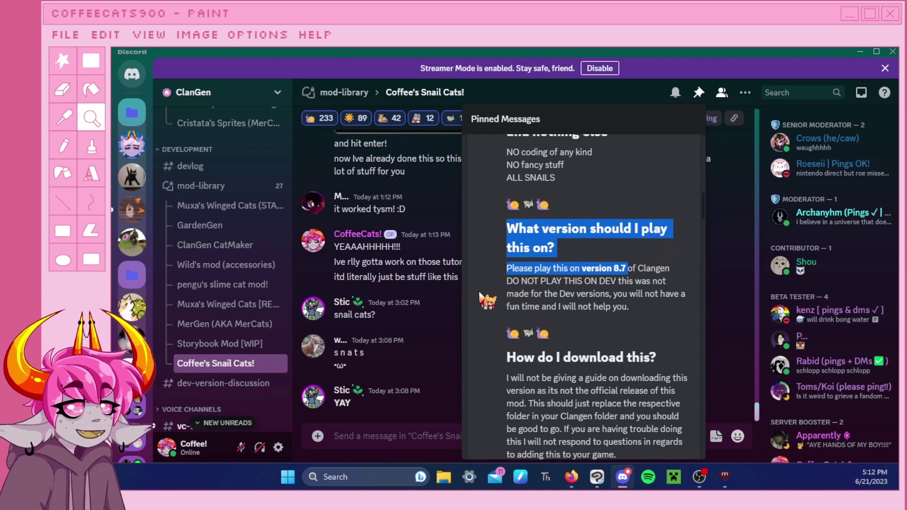
pyautogui.click(610, 281)
# - Look through the ClanGen server's faq and game-announcements channels for a route to older game versions
pyautogui.scroll(10, 213, 231)
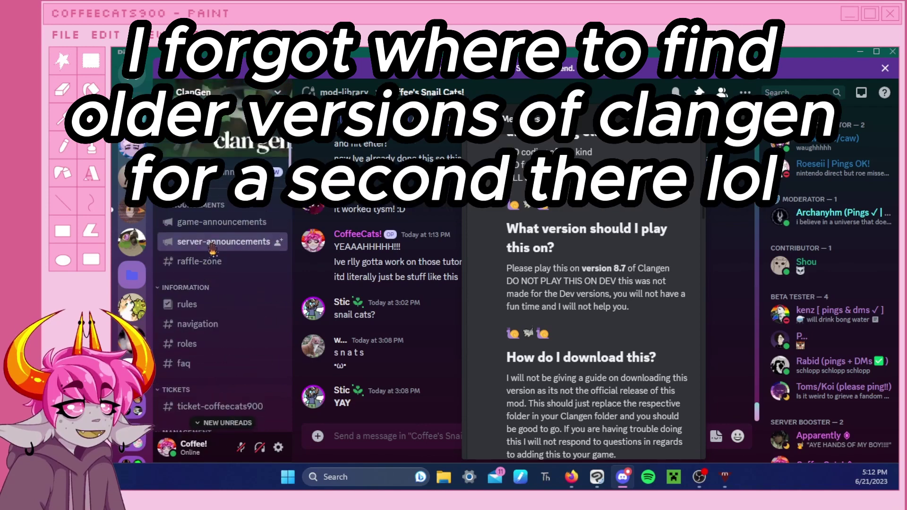
pyautogui.click(199, 363)
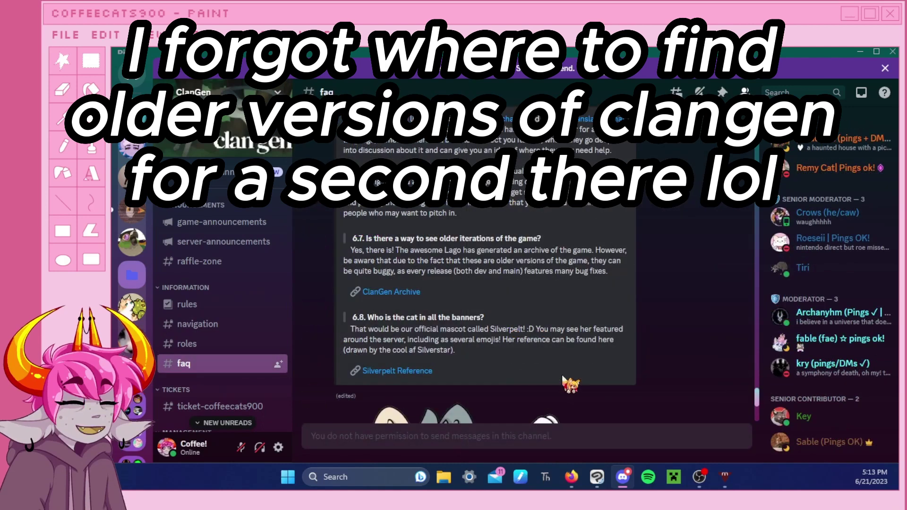
pyautogui.click(224, 227)
pyautogui.scroll(15, 452, 316)
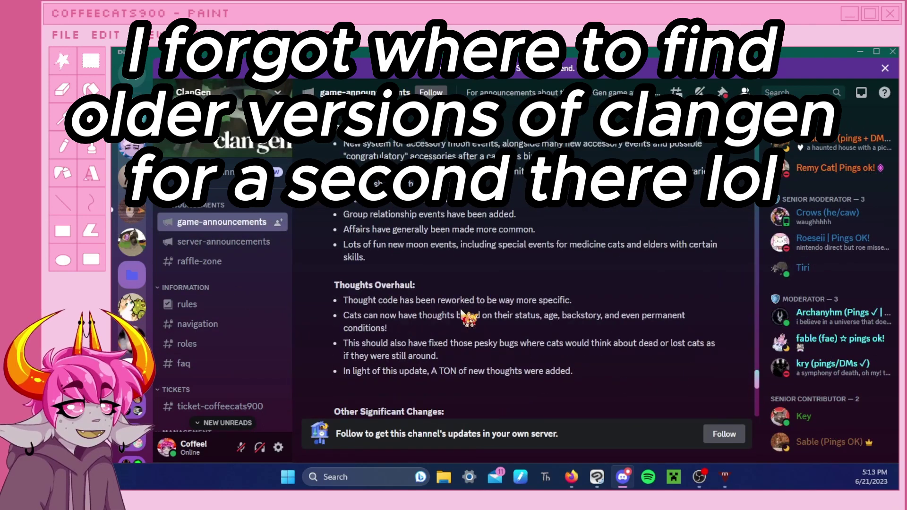
pyautogui.scroll(10, 455, 318)
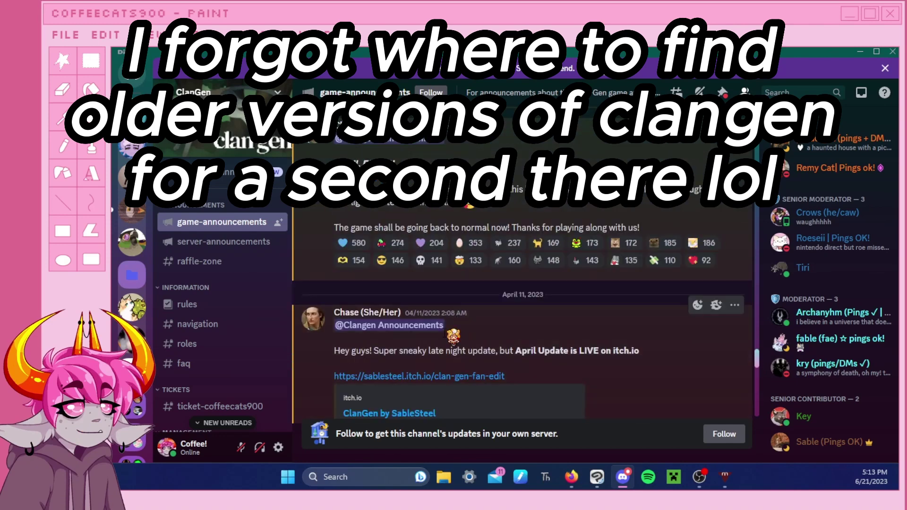
pyautogui.scroll(-5, 443, 332)
pyautogui.scroll(6, 398, 282)
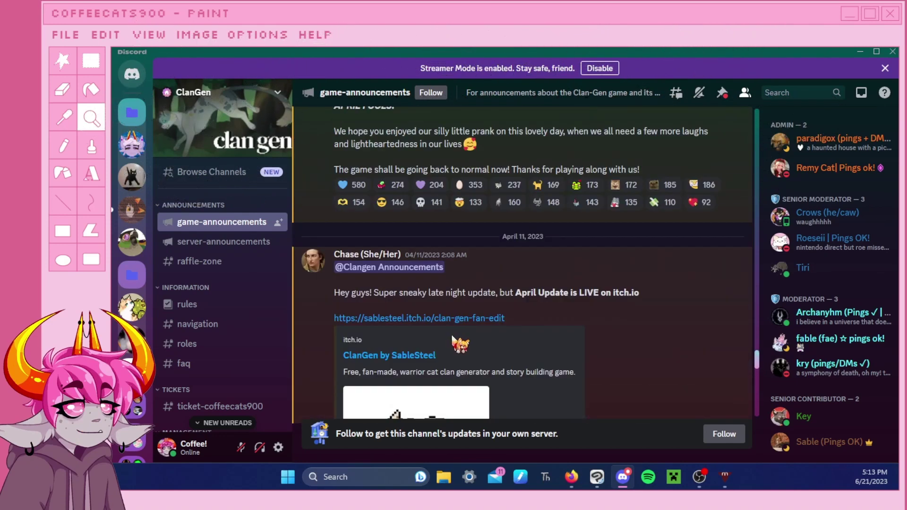
# - Open the ClanGen itch.io page from the April 11 announcement and follow its link to the GitHub repository
pyautogui.moveTo(398, 283); pyautogui.dragTo(573, 294)
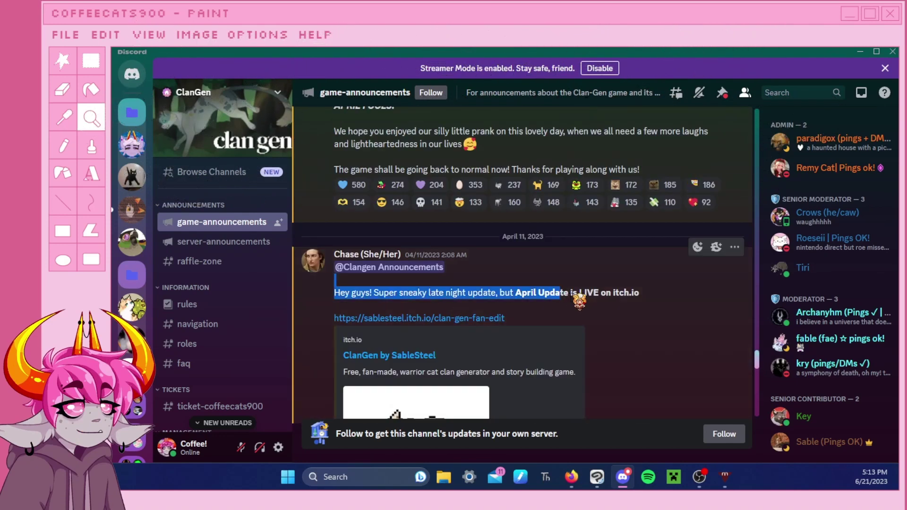
pyautogui.click(359, 319)
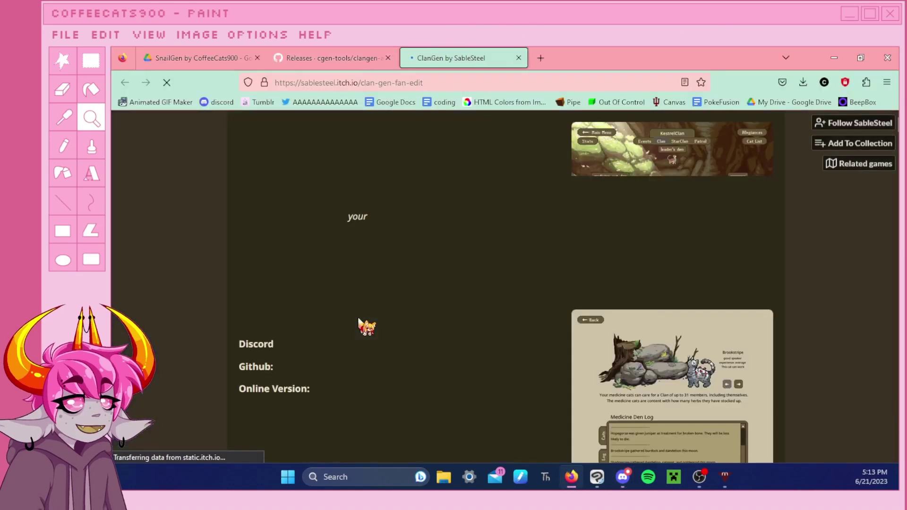
pyautogui.scroll(-4, 405, 331)
pyautogui.scroll(-6, 411, 333)
pyautogui.scroll(4, 411, 333)
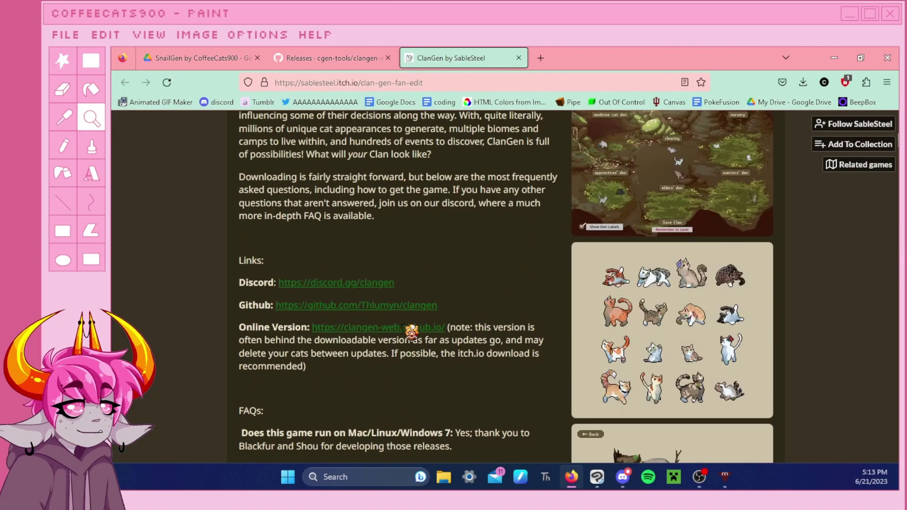
pyautogui.click(312, 305)
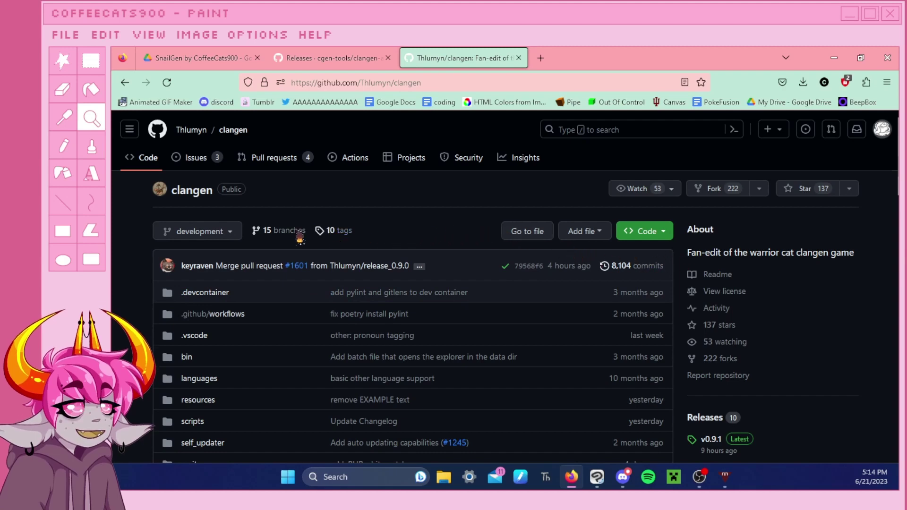
# - Open the complete list of releases for the clangen repository
pyautogui.scroll(-5, 764, 253)
pyautogui.scroll(1, 739, 264)
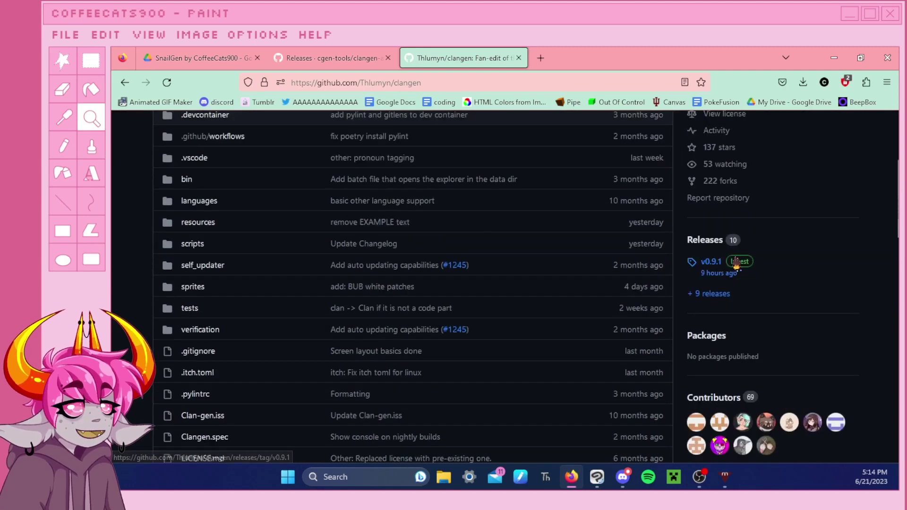
pyautogui.click(712, 297)
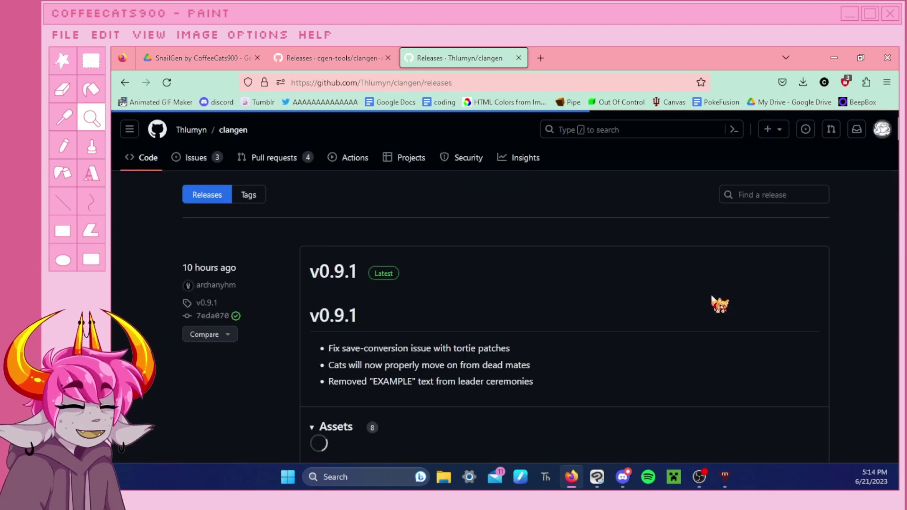
# - Find the v0.8.7 release in the list and open its release page
pyautogui.moveTo(294, 274); pyautogui.dragTo(465, 310)
pyautogui.scroll(-10, 462, 310)
pyautogui.scroll(-15, 458, 307)
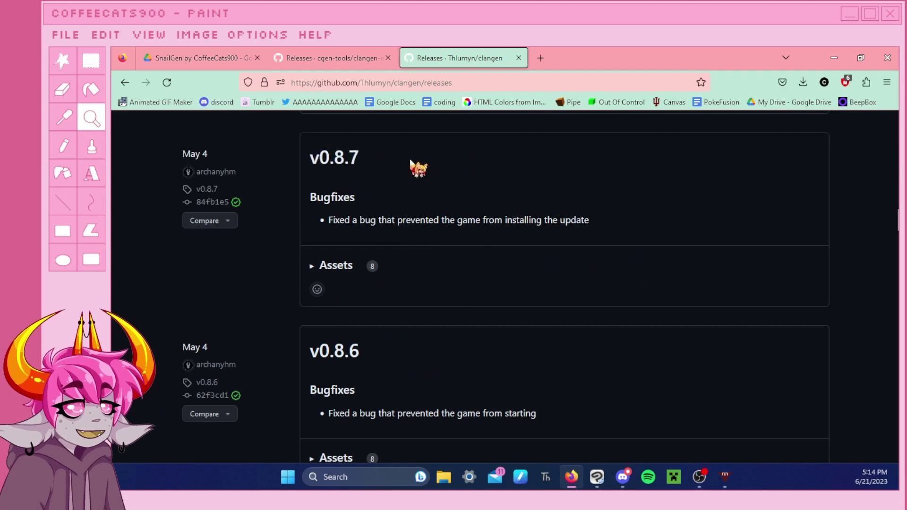
pyautogui.moveTo(327, 221); pyautogui.dragTo(576, 221)
pyautogui.scroll(3, 336, 266)
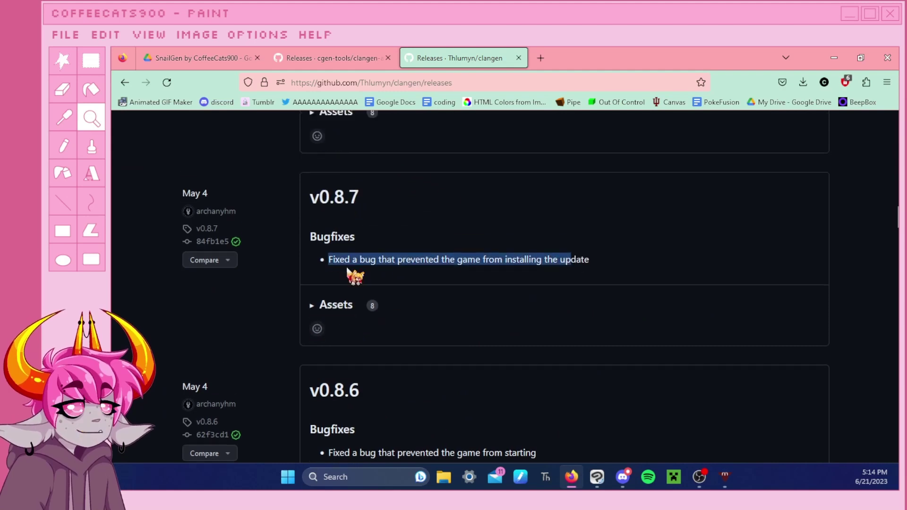
pyautogui.click(338, 277)
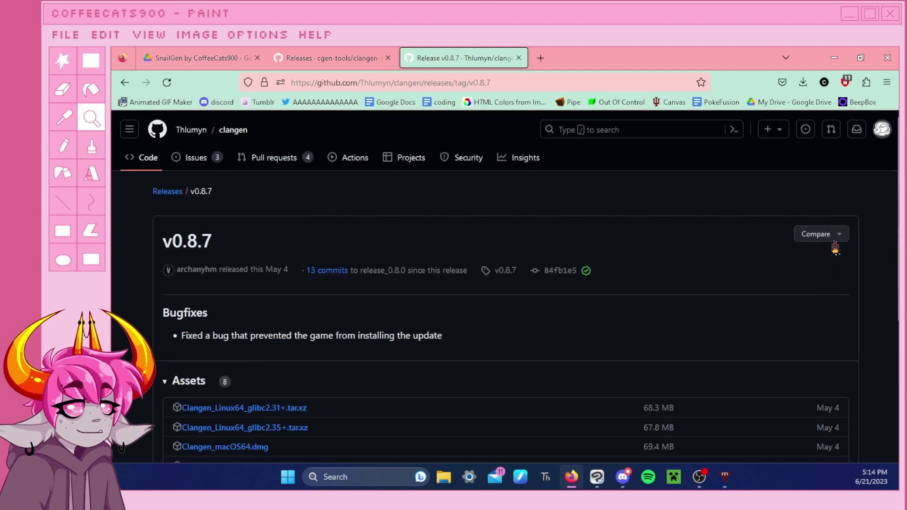
# - Download Clangen_Win64_Windows10+.zip from the v0.8.7 assets and open the downloaded archive
pyautogui.scroll(-4, 834, 243)
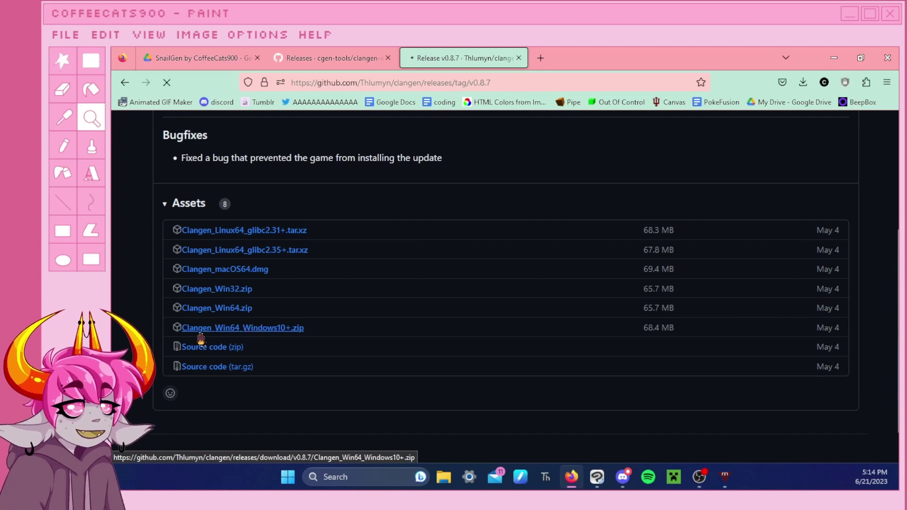
pyautogui.click(201, 331)
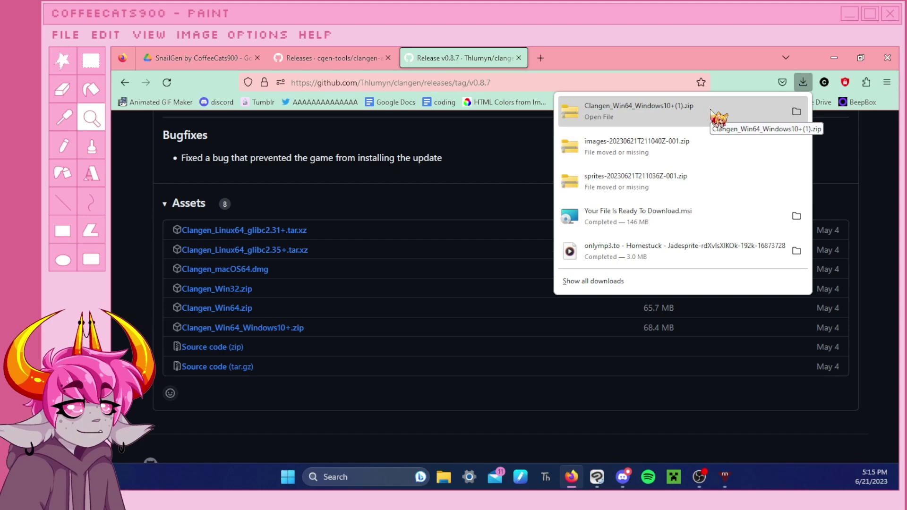
pyautogui.click(712, 113)
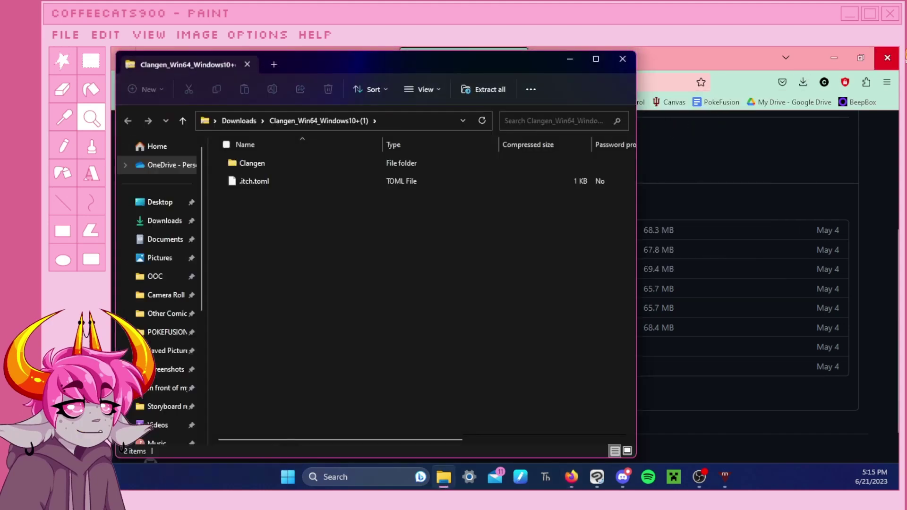
# - Clear the browser and Discord off the desktop, extract the archive's Clangen folder onto it, and close the archive window
pyautogui.click(833, 57)
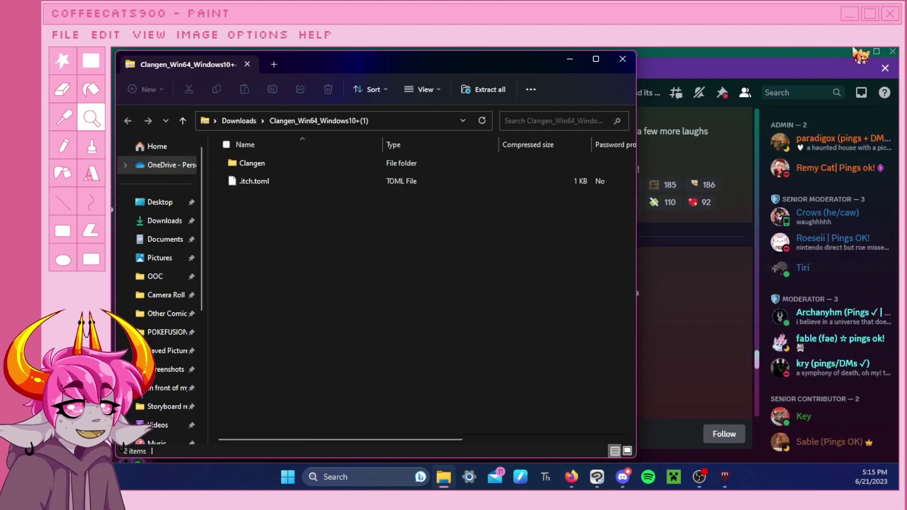
pyautogui.click(856, 53)
pyautogui.click(858, 52)
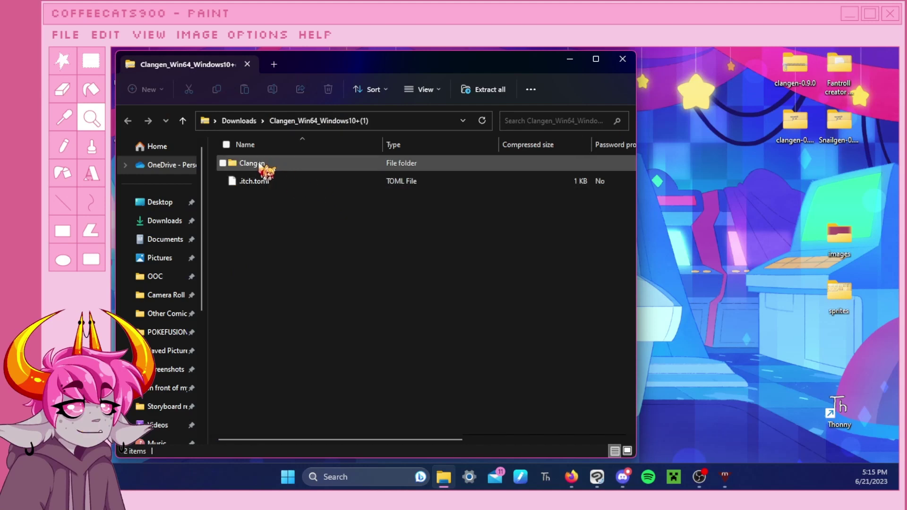
pyautogui.moveTo(256, 164); pyautogui.dragTo(763, 227)
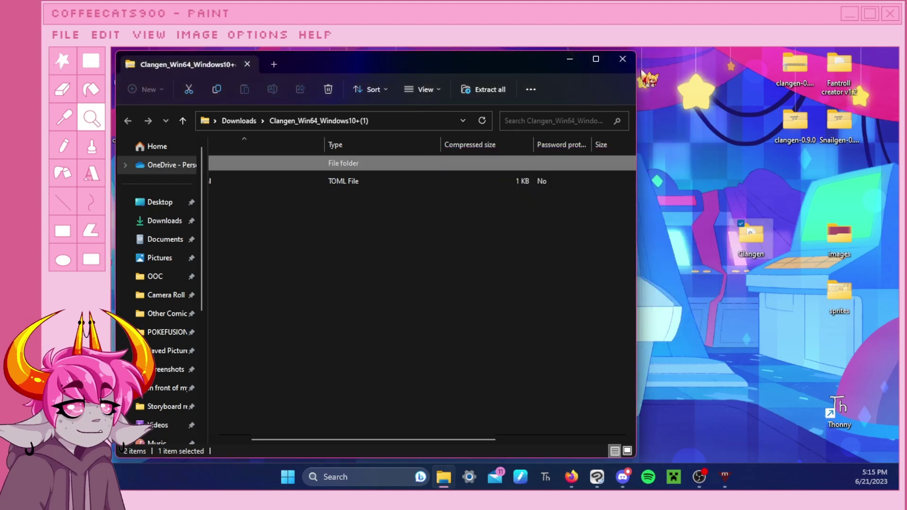
pyautogui.click(627, 60)
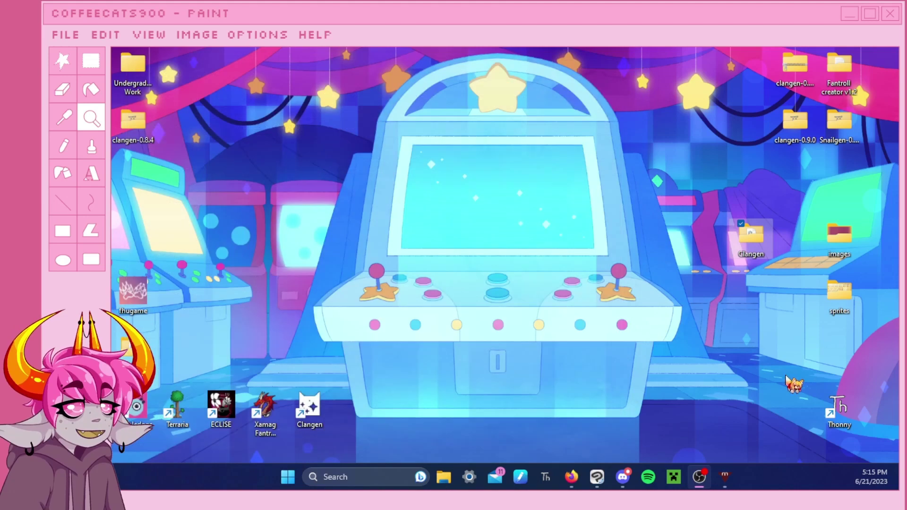
# - Open the extracted Clangen folder and place its window so the desktop's images and sprites folders stay accessible
pyautogui.doubleClick(761, 248)
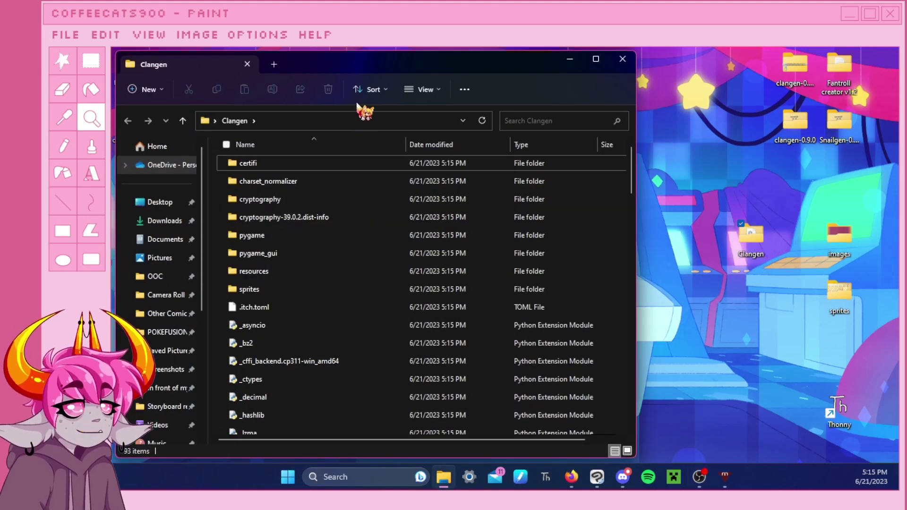
pyautogui.moveTo(364, 71); pyautogui.dragTo(490, 67)
pyautogui.scroll(-1, 375, 200)
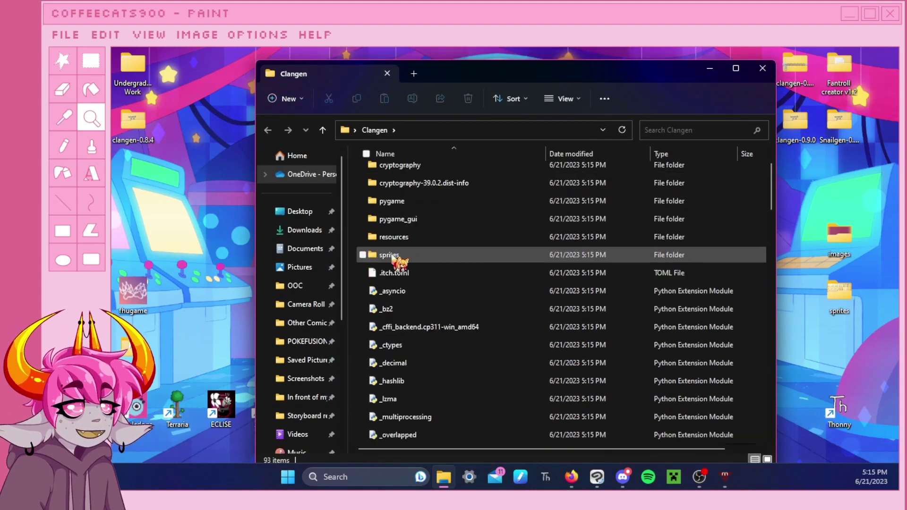
# - Copy the desktop's sprites folder into the Clangen folder, replacing the same-named files, and check the contents of the replaced folder
pyautogui.rightClick(838, 302)
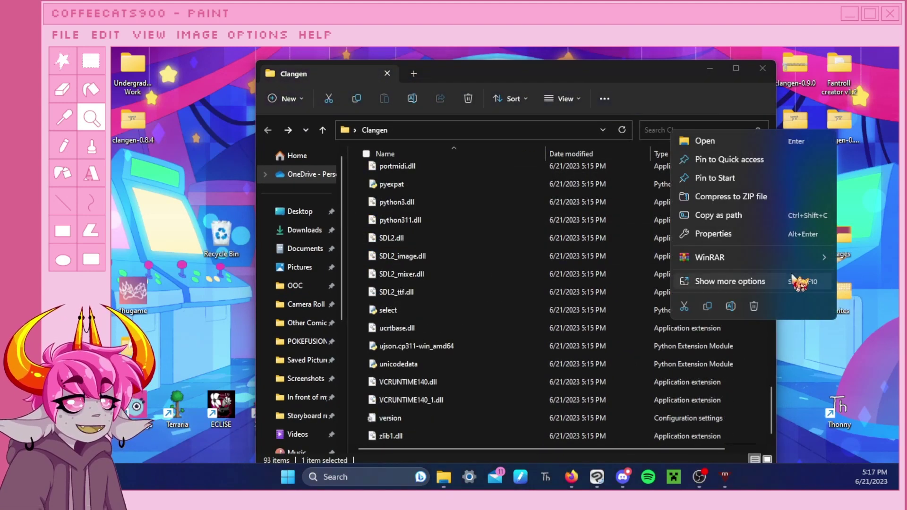
pyautogui.click(707, 306)
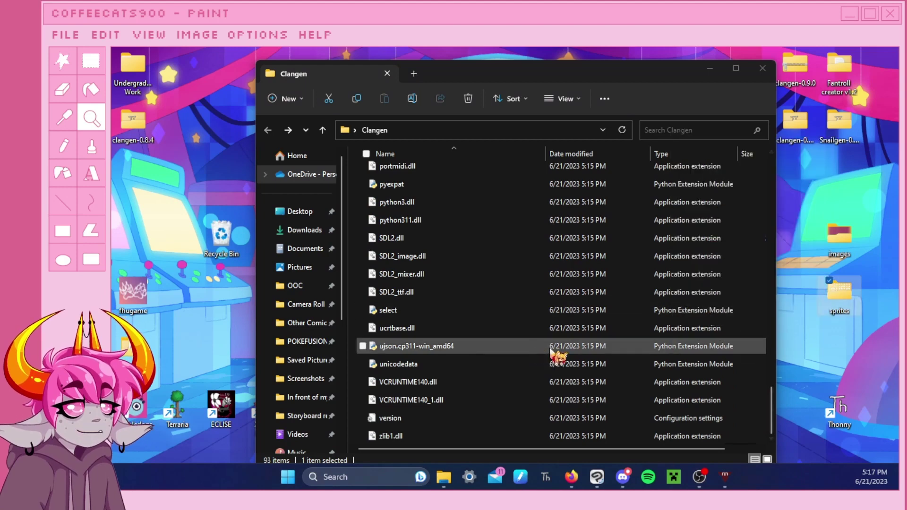
pyautogui.scroll(15, 624, 347)
pyautogui.scroll(4, 619, 344)
pyautogui.scroll(-13, 616, 354)
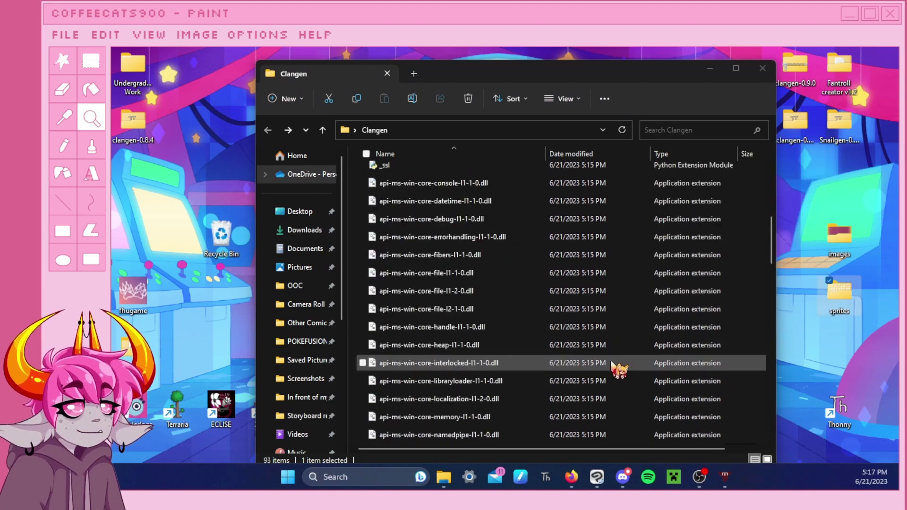
pyautogui.scroll(15, 617, 369)
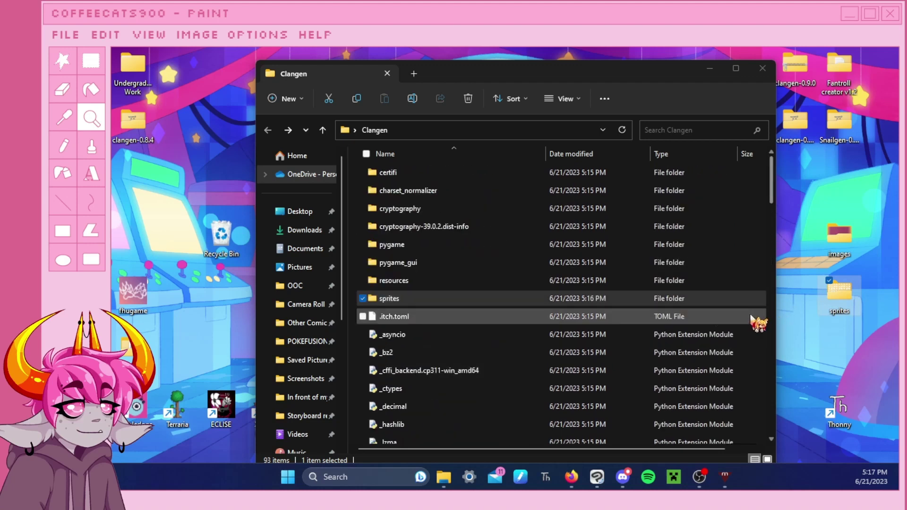
pyautogui.hotkey('ctrl', 'c')
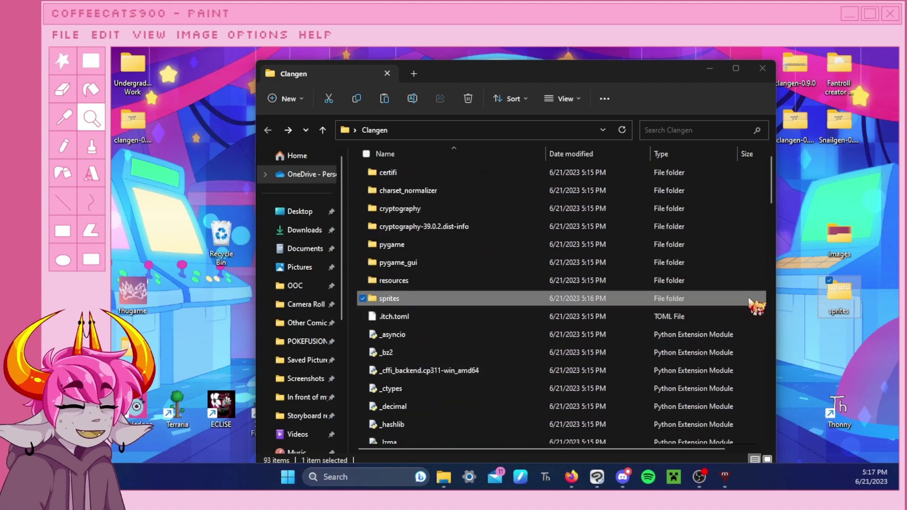
pyautogui.click(355, 283)
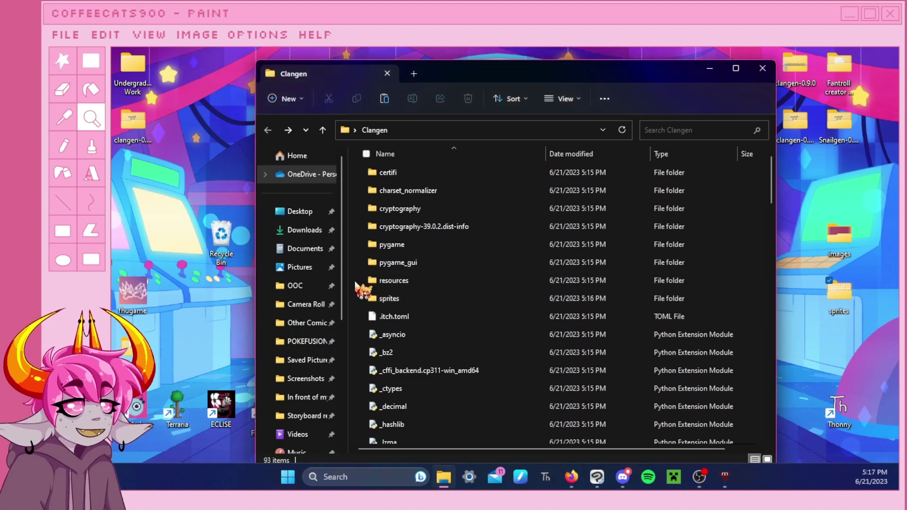
pyautogui.hotkey('ctrl', 'v')
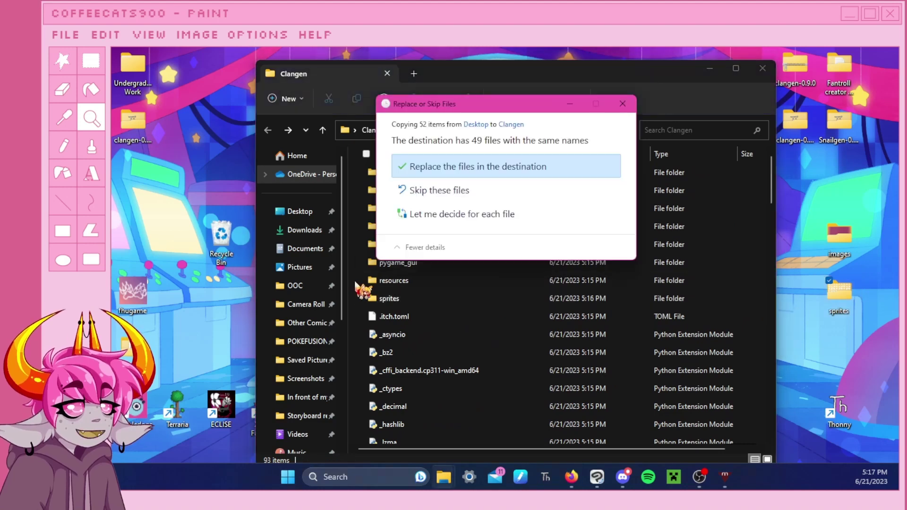
pyautogui.click(482, 167)
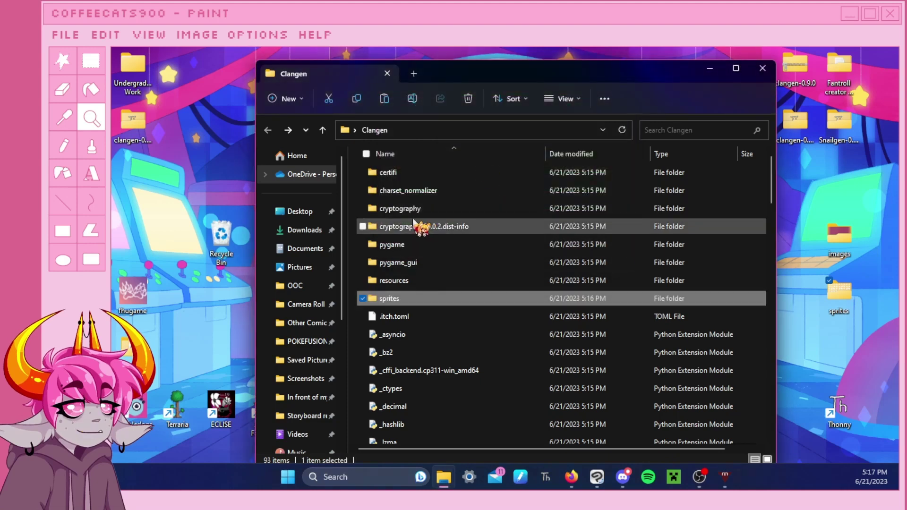
pyautogui.doubleClick(389, 300)
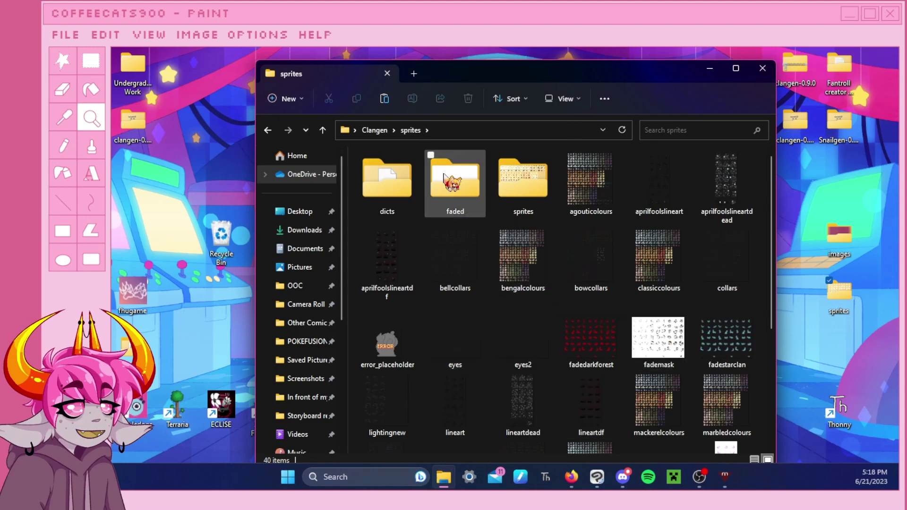
pyautogui.hotkey('alt', 'Left')
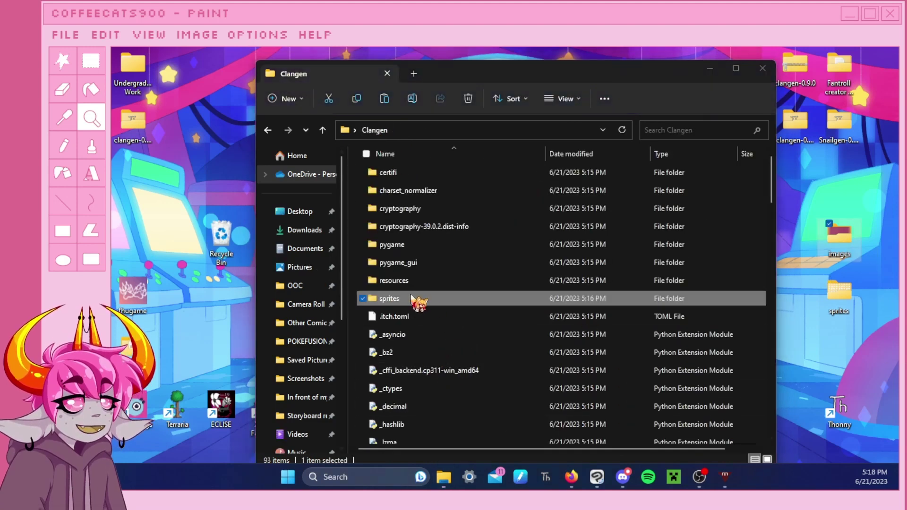
# - Copy the desktop's images folder into Clangen's resources folder, replacing the same-named files, and check the contents of the replaced images folder
pyautogui.doubleClick(396, 280)
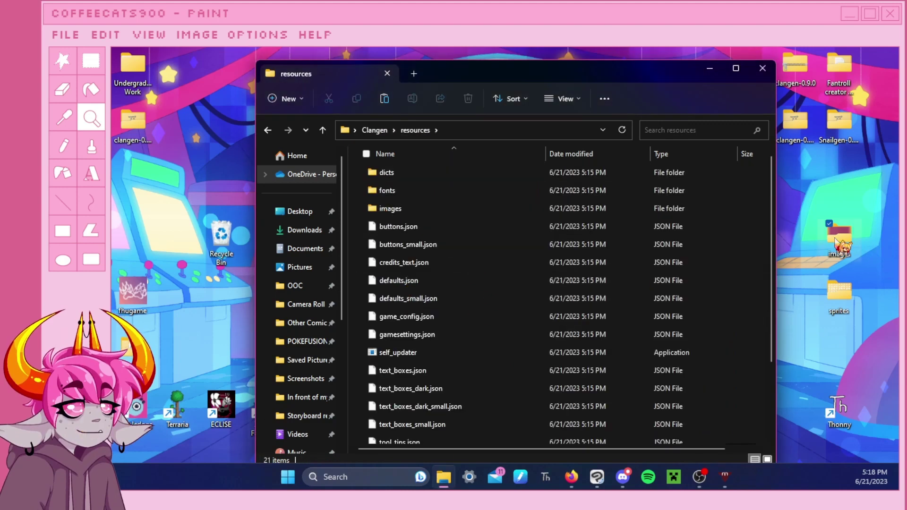
pyautogui.rightClick(836, 240)
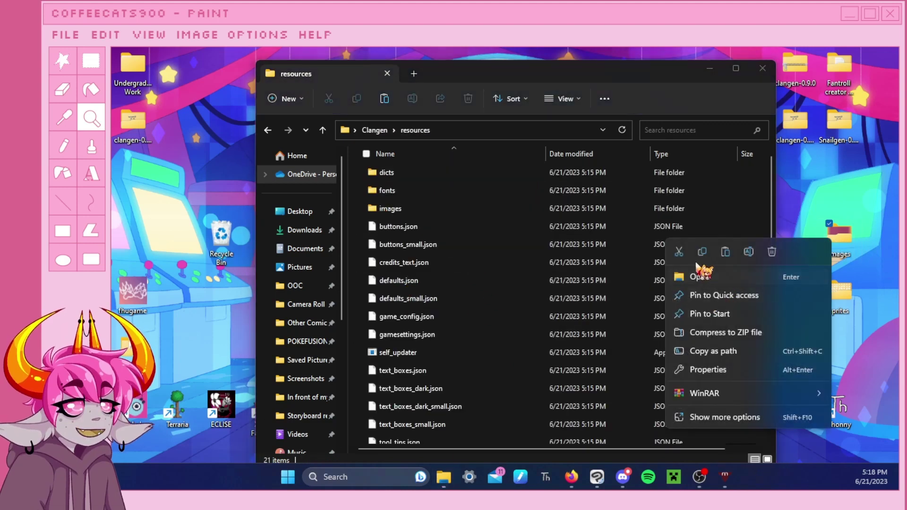
pyautogui.click(704, 251)
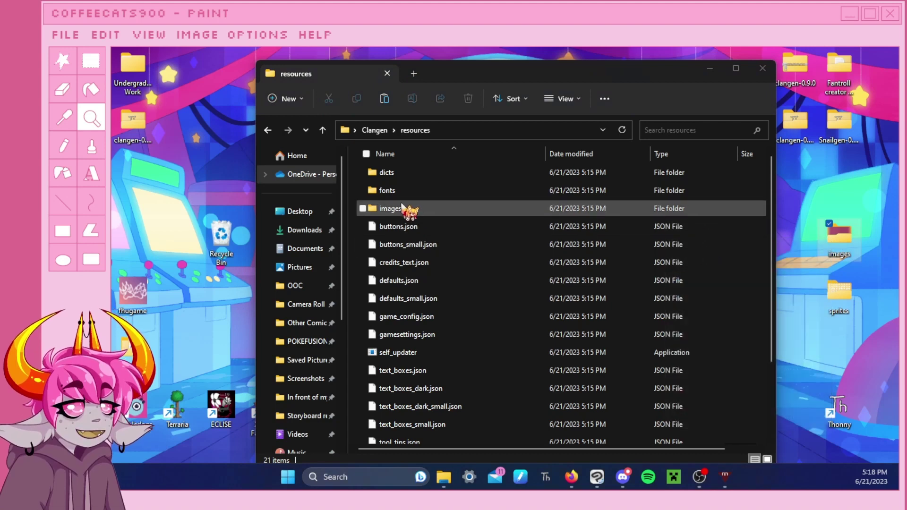
pyautogui.click(355, 206)
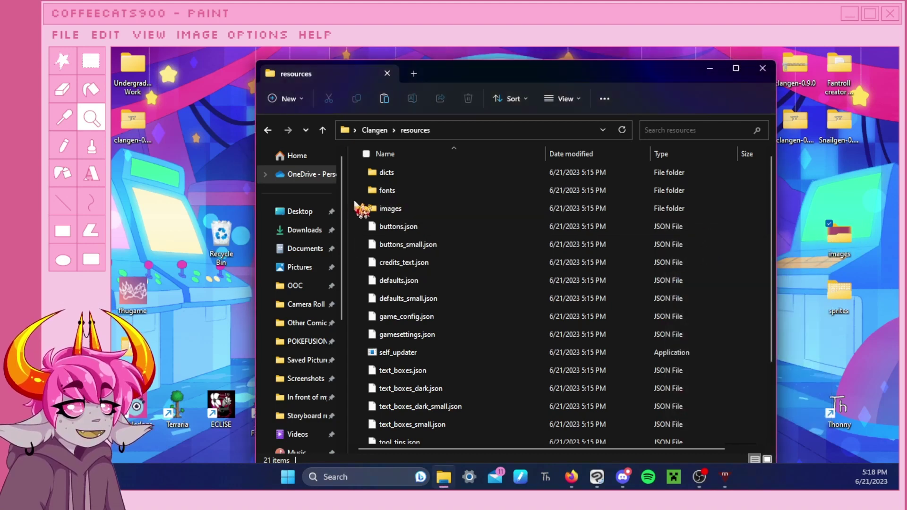
pyautogui.hotkey('ctrl', 'v')
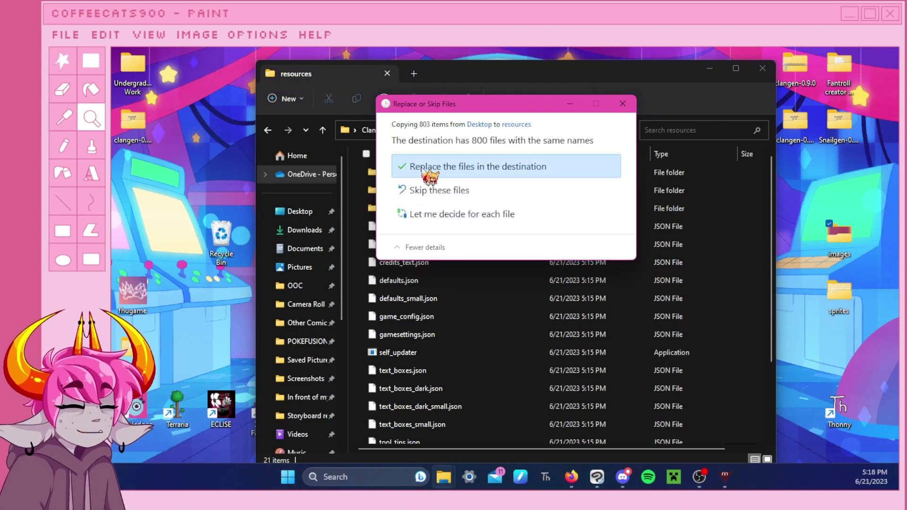
pyautogui.click(423, 167)
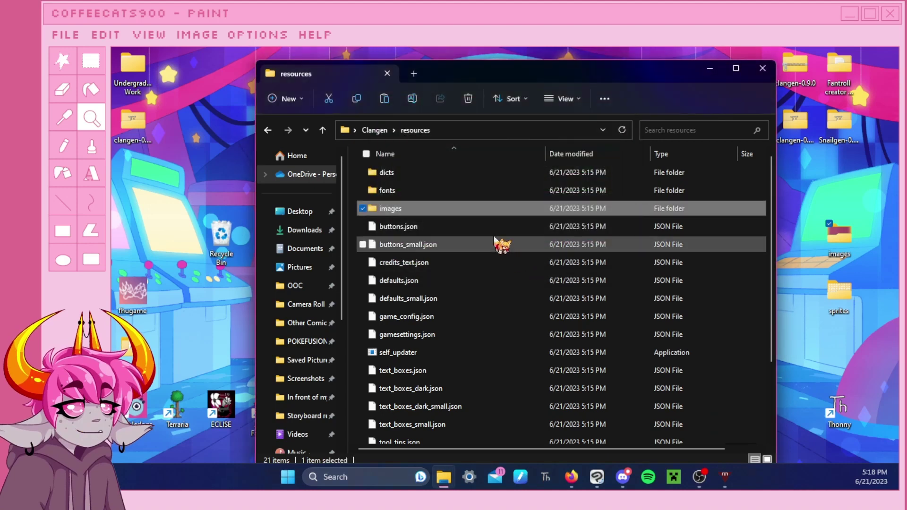
pyautogui.doubleClick(396, 208)
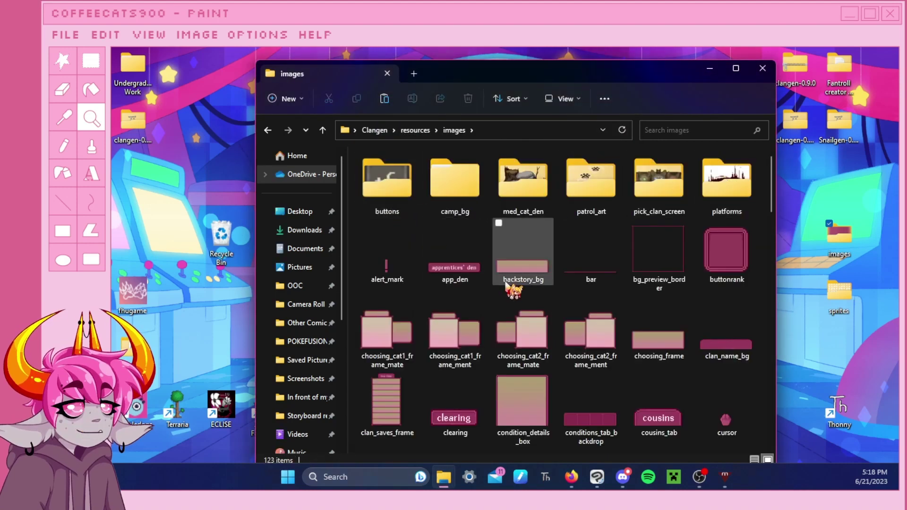
pyautogui.scroll(-10, 508, 283)
pyautogui.scroll(-5, 507, 287)
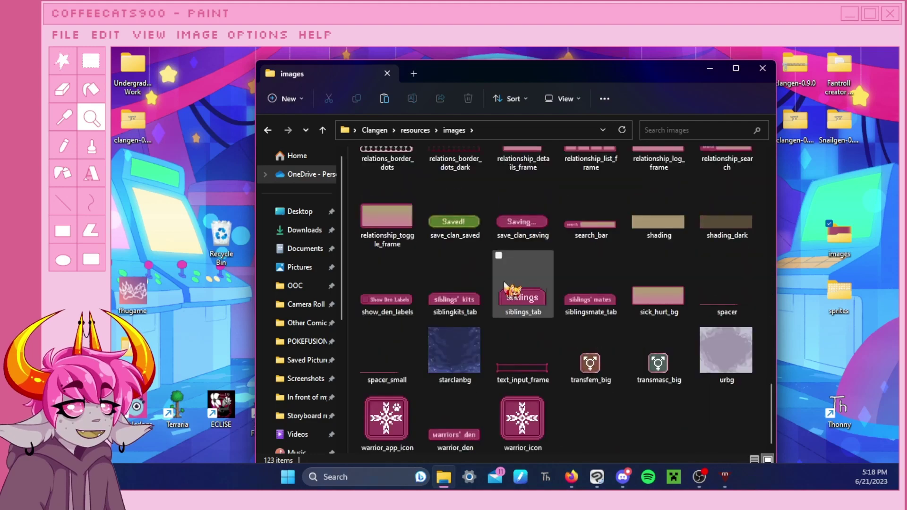
pyautogui.scroll(6, 508, 287)
pyautogui.scroll(-5, 507, 288)
pyautogui.scroll(15, 508, 288)
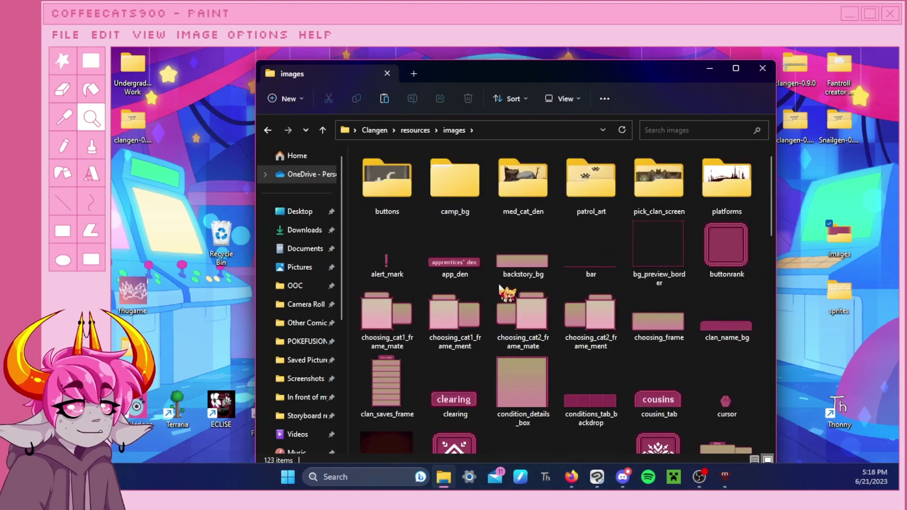
# - Run the Clangen application from the main Clangen folder, allowing it past SmartScreen, and dismiss the What's New notes
pyautogui.click(380, 131)
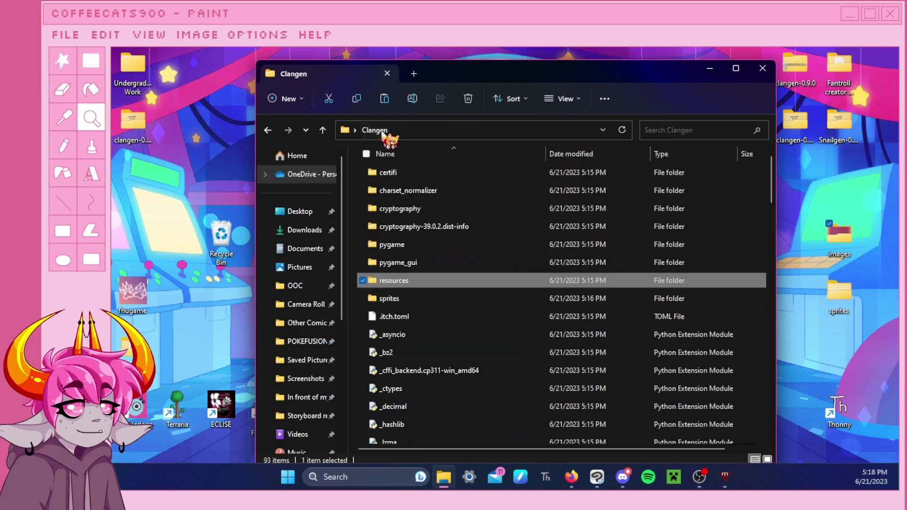
pyautogui.scroll(-4, 402, 238)
pyautogui.scroll(-15, 401, 238)
pyautogui.scroll(10, 455, 331)
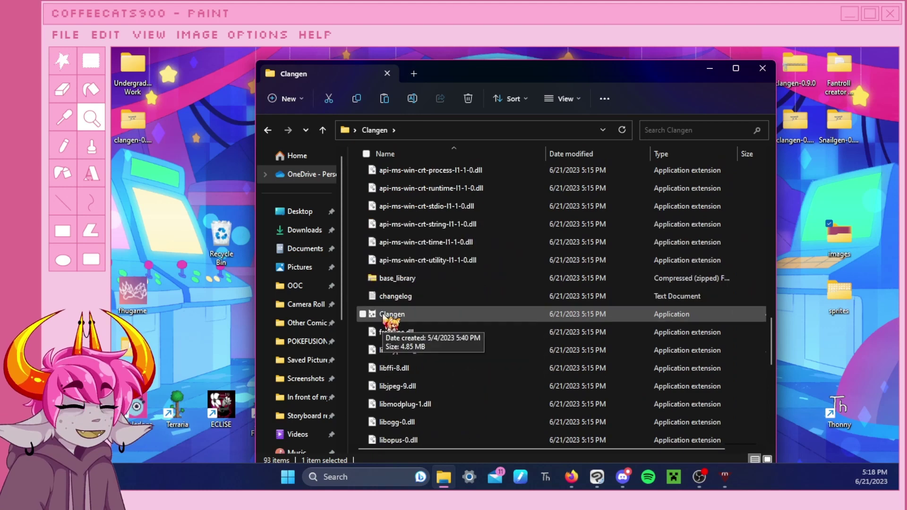
pyautogui.doubleClick(384, 315)
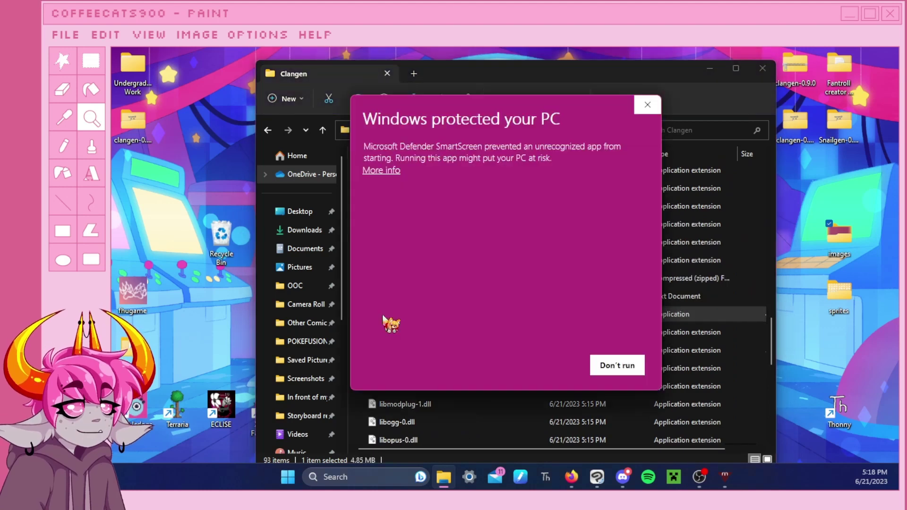
pyautogui.click(389, 173)
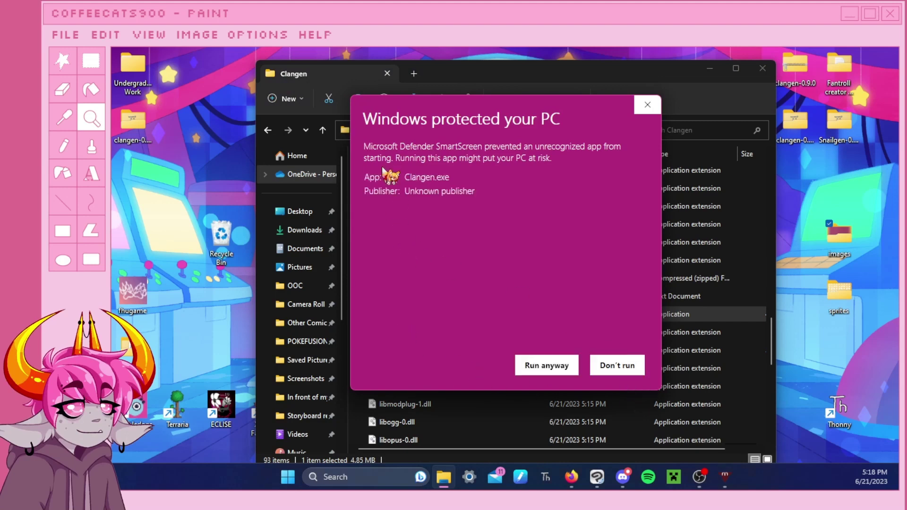
pyautogui.click(541, 368)
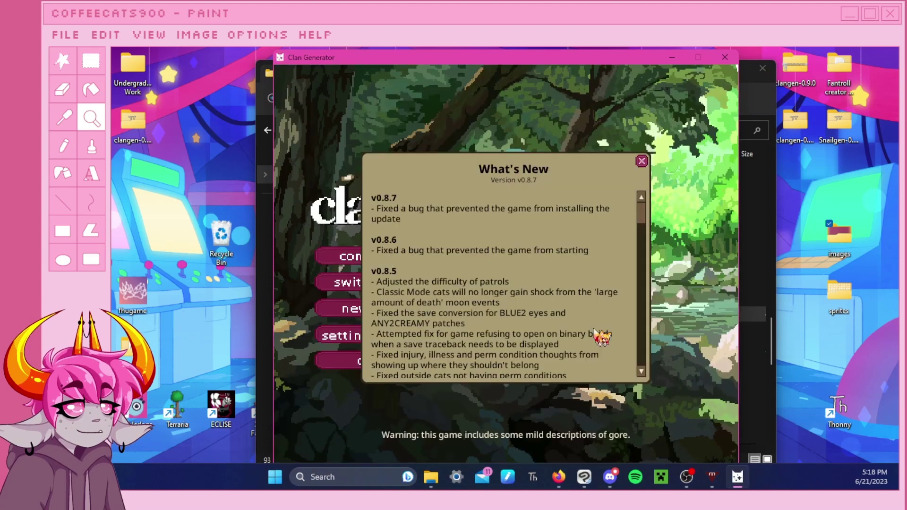
pyautogui.click(642, 161)
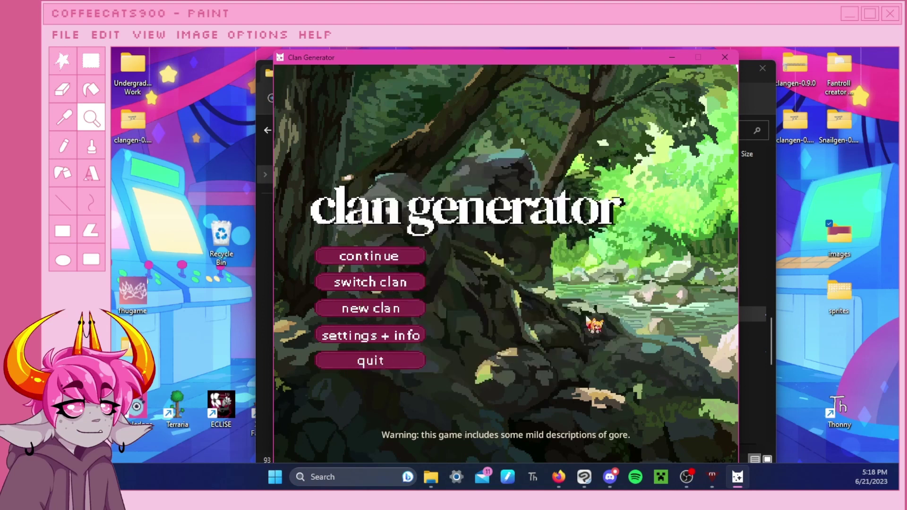
# - Start a new clan in Expanded Mode with a randomly generated name and continue to the leader selection
pyautogui.click(373, 308)
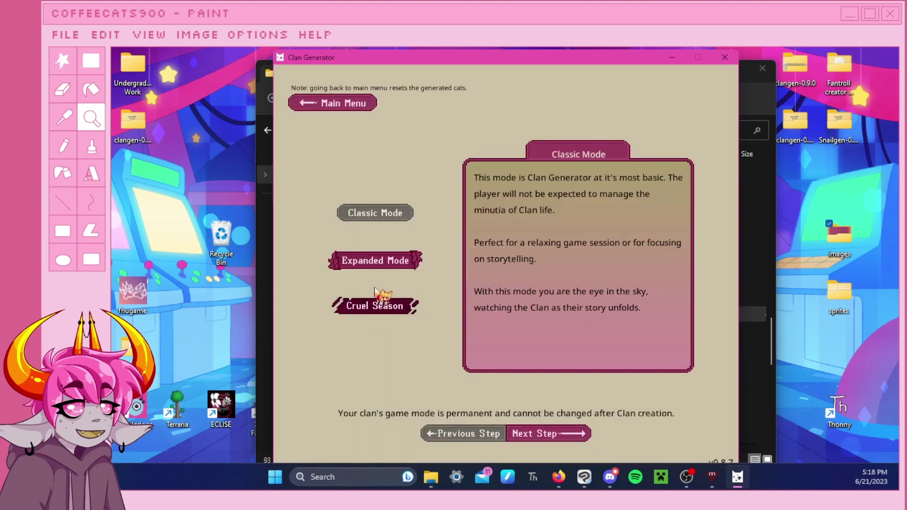
pyautogui.click(374, 261)
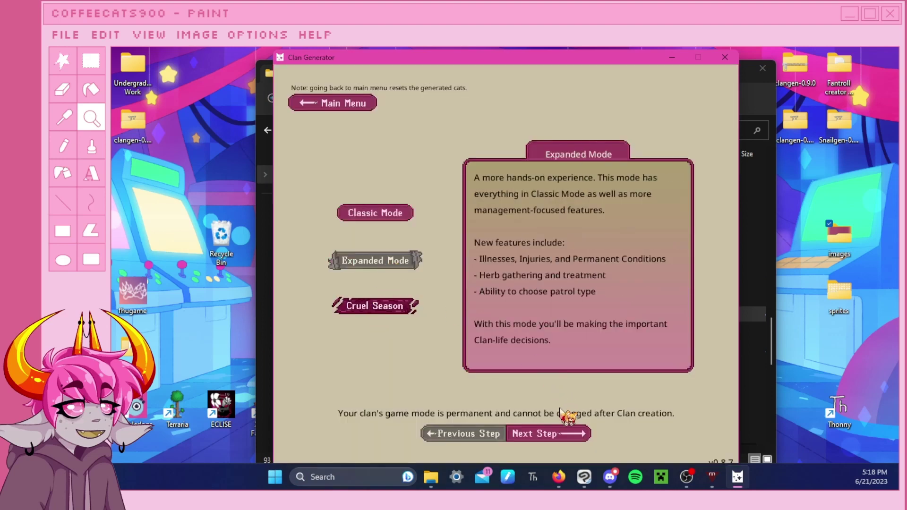
pyautogui.click(557, 433)
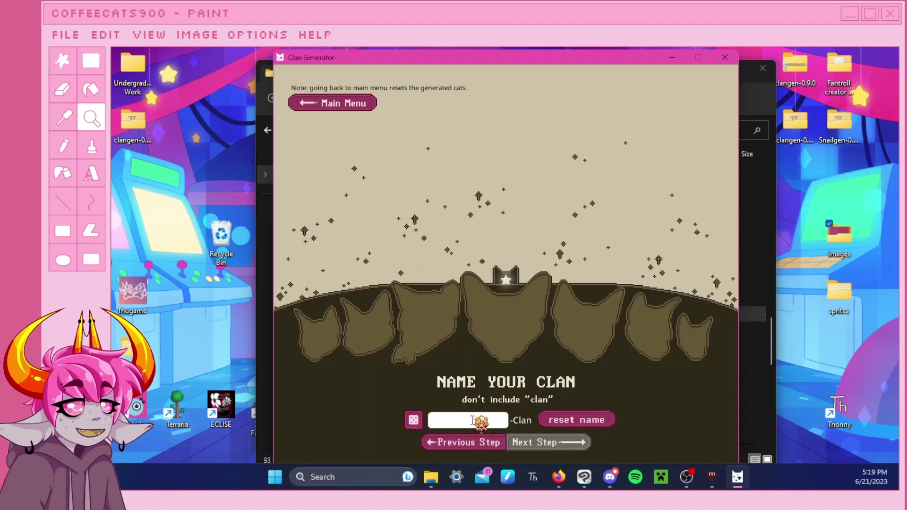
pyautogui.click(414, 420)
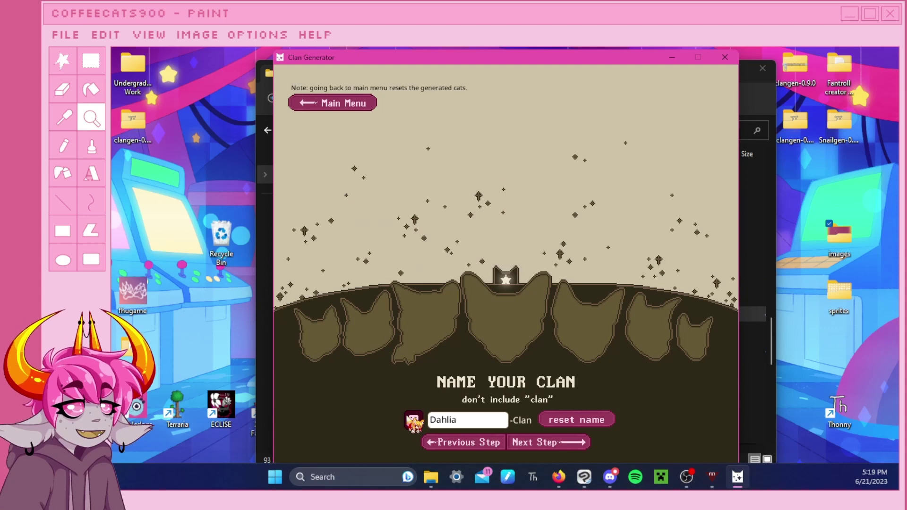
pyautogui.click(557, 442)
# - Examine the generated leader candidates one by one to check their modded sprites, and close the game
pyautogui.click(341, 249)
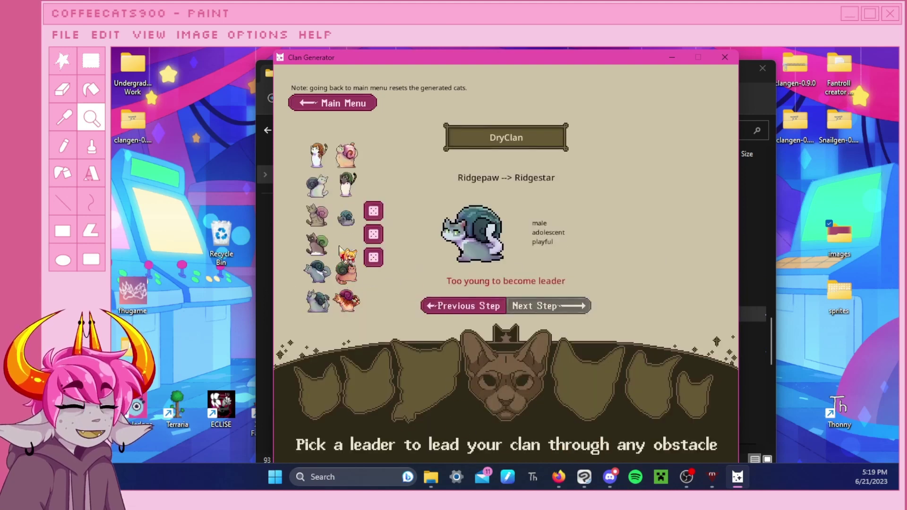
pyautogui.click(344, 280)
pyautogui.click(323, 243)
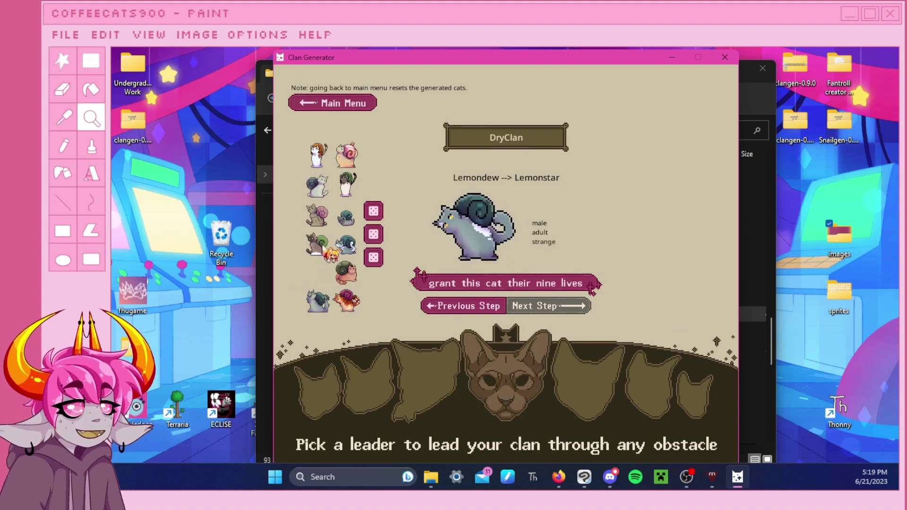
pyautogui.click(319, 239)
pyautogui.click(322, 226)
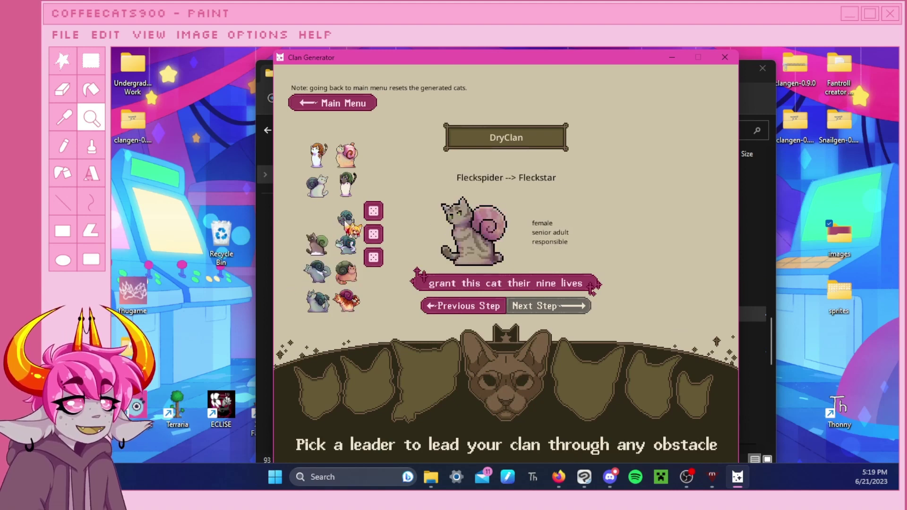
pyautogui.click(347, 216)
pyautogui.click(347, 186)
pyautogui.click(347, 156)
pyautogui.click(318, 158)
pyautogui.click(318, 158)
pyautogui.click(317, 156)
pyautogui.click(347, 156)
pyautogui.click(317, 243)
pyautogui.click(316, 300)
pyautogui.click(317, 271)
pyautogui.click(317, 243)
pyautogui.click(317, 156)
pyautogui.click(316, 215)
pyautogui.click(317, 244)
pyautogui.click(316, 272)
pyautogui.click(347, 300)
pyautogui.click(317, 300)
pyautogui.click(347, 272)
pyautogui.click(316, 244)
pyautogui.click(346, 217)
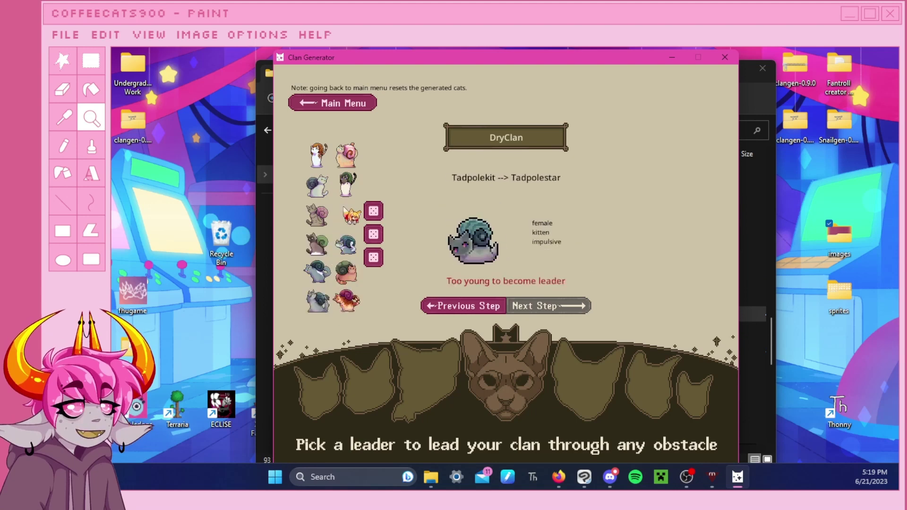
pyautogui.click(346, 186)
pyautogui.click(314, 158)
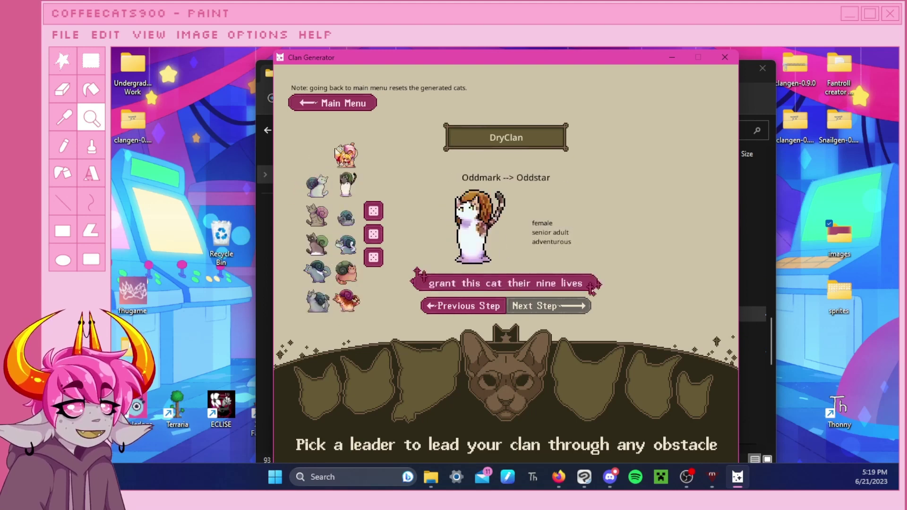
pyautogui.click(316, 187)
pyautogui.click(316, 215)
pyautogui.click(316, 243)
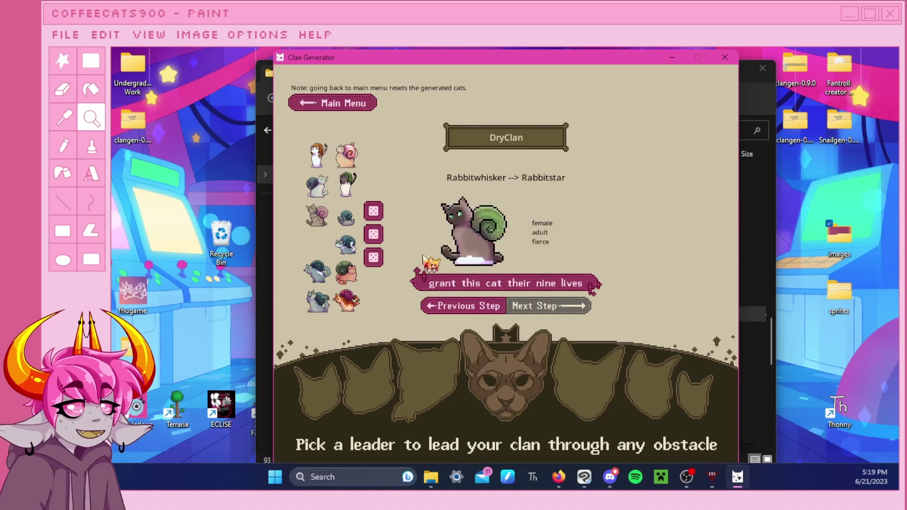
pyautogui.click(724, 57)
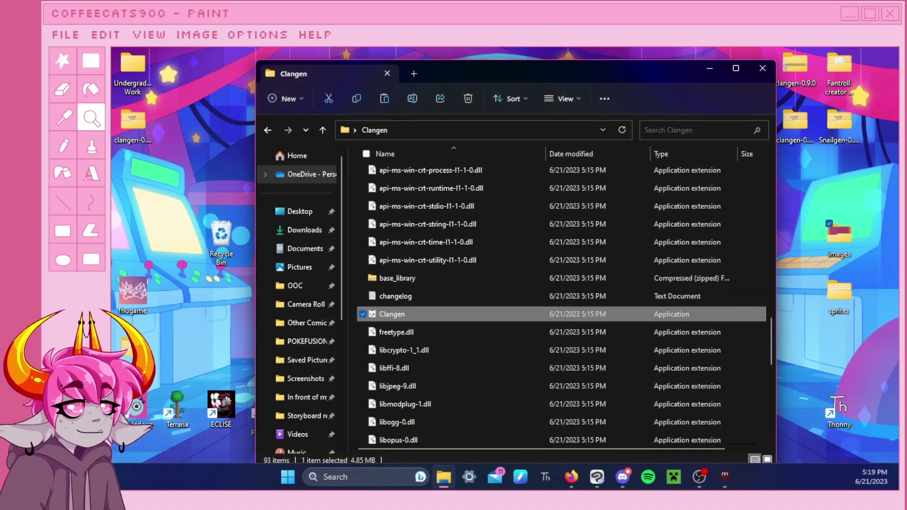